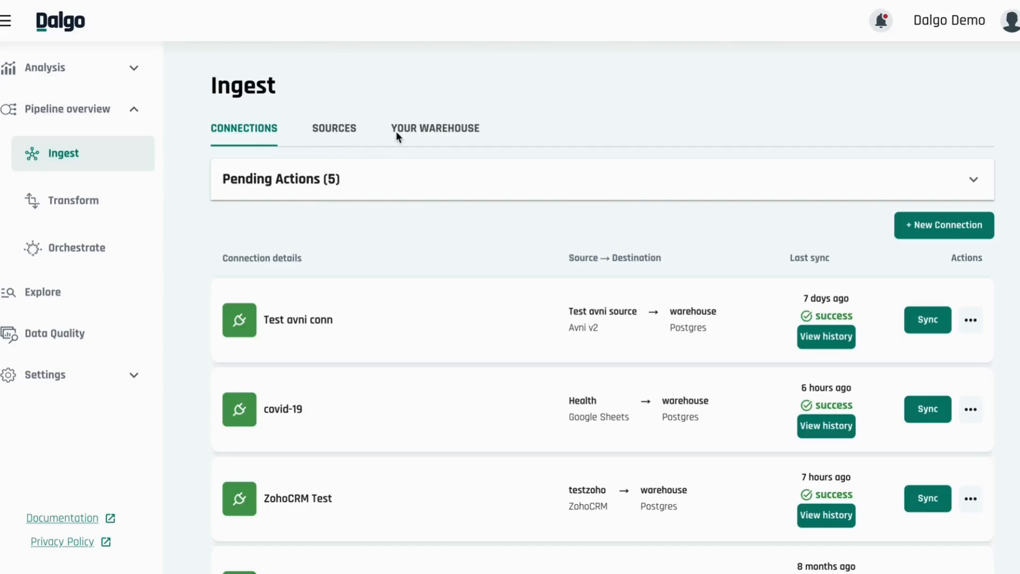
- Open the warehouse details on the Ingest page and review its connection settings
left_click(319, 130)
left_click(443, 128)
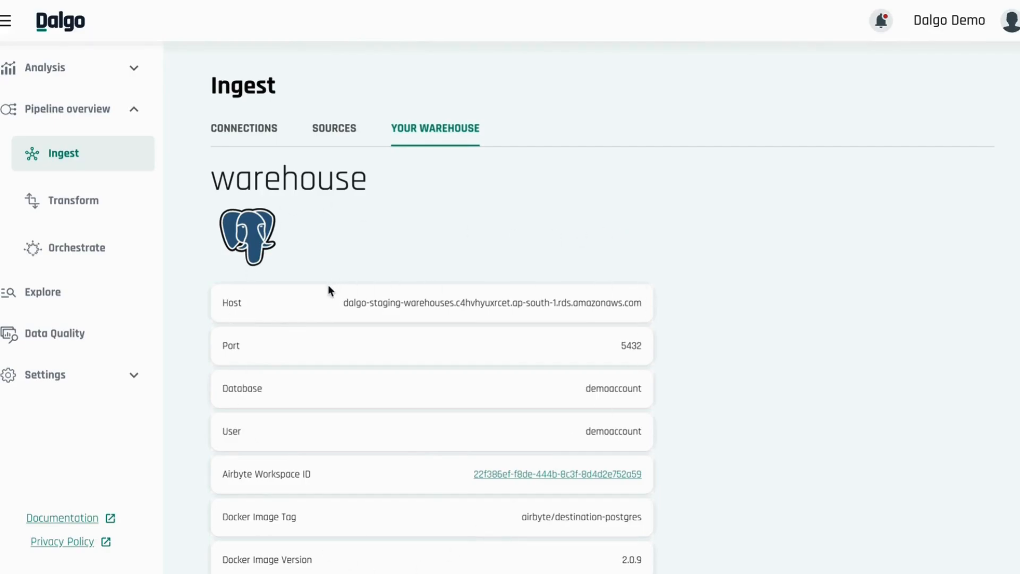
scroll(329, 288, "down", 2)
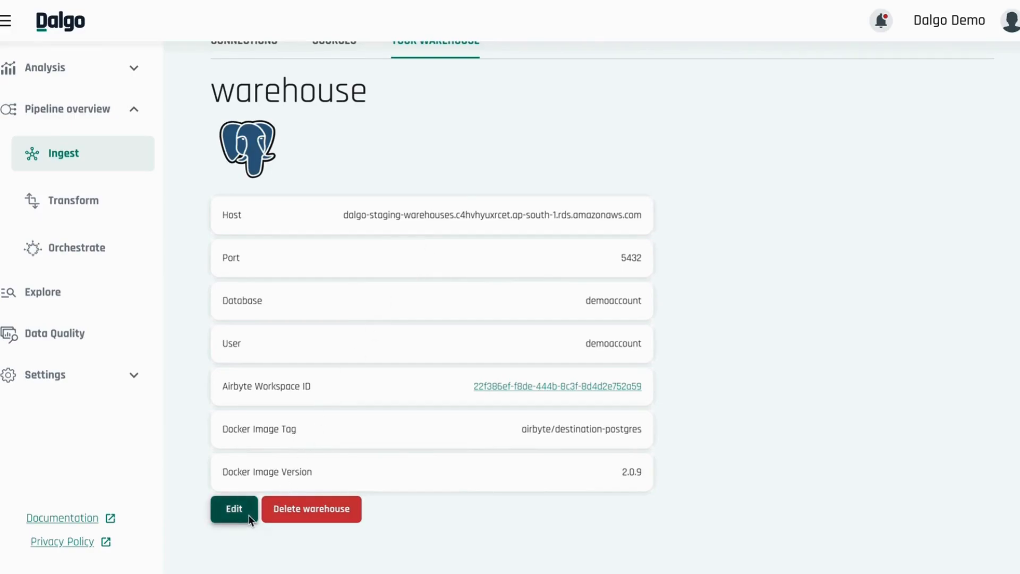
scroll(470, 346, "up", 1)
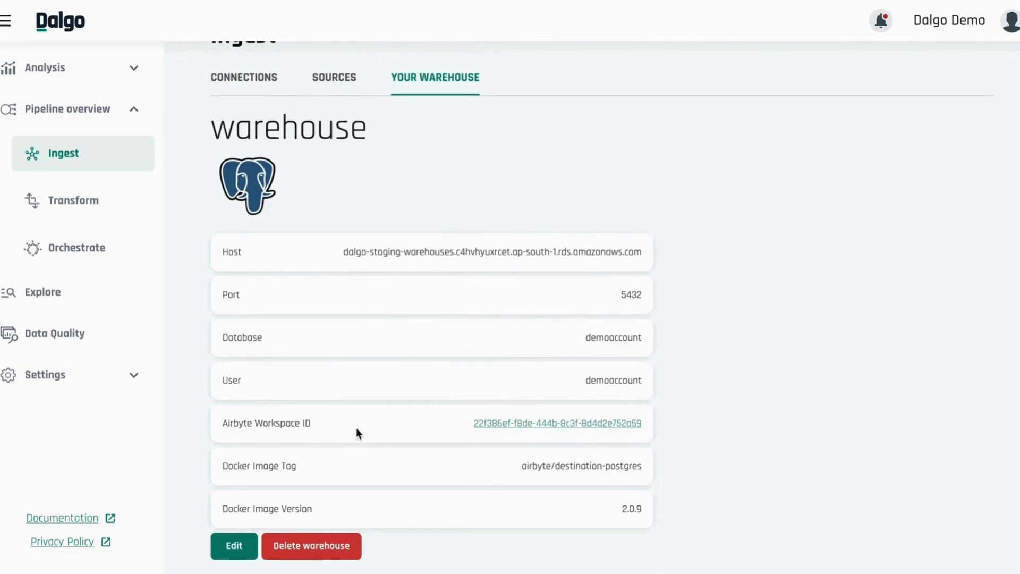
- Show the list of configured data sources on the Ingest page
left_click(334, 77)
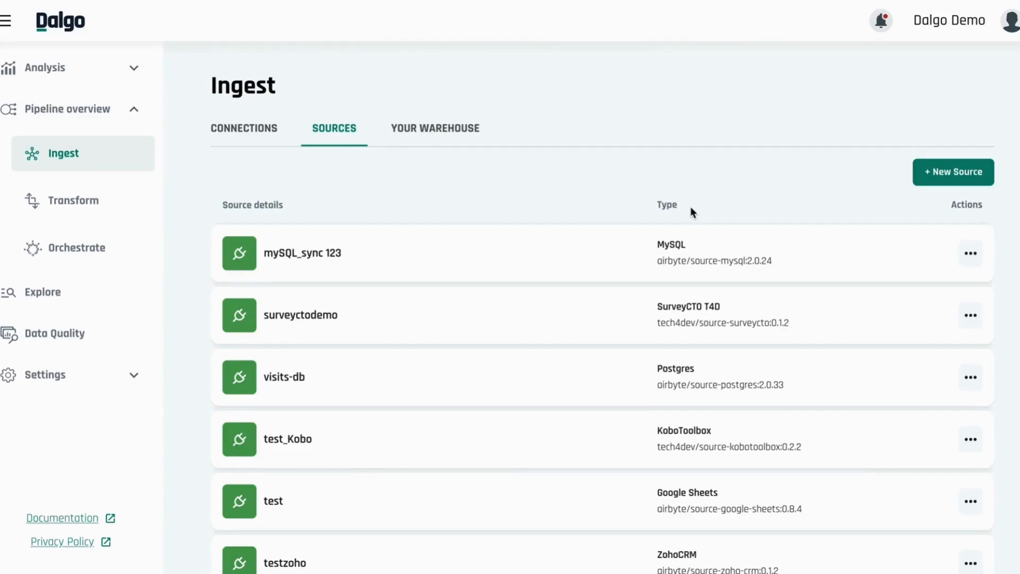
left_click(261, 129)
left_click(349, 126)
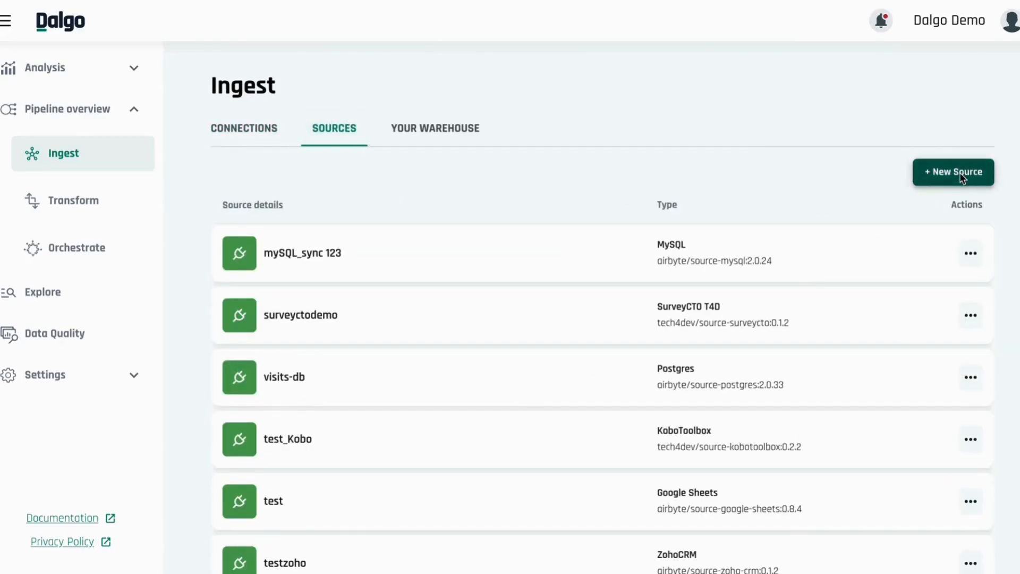
- Start adding a new source and choose Google Sheets (v0.8.4) as its source type
left_click(964, 173)
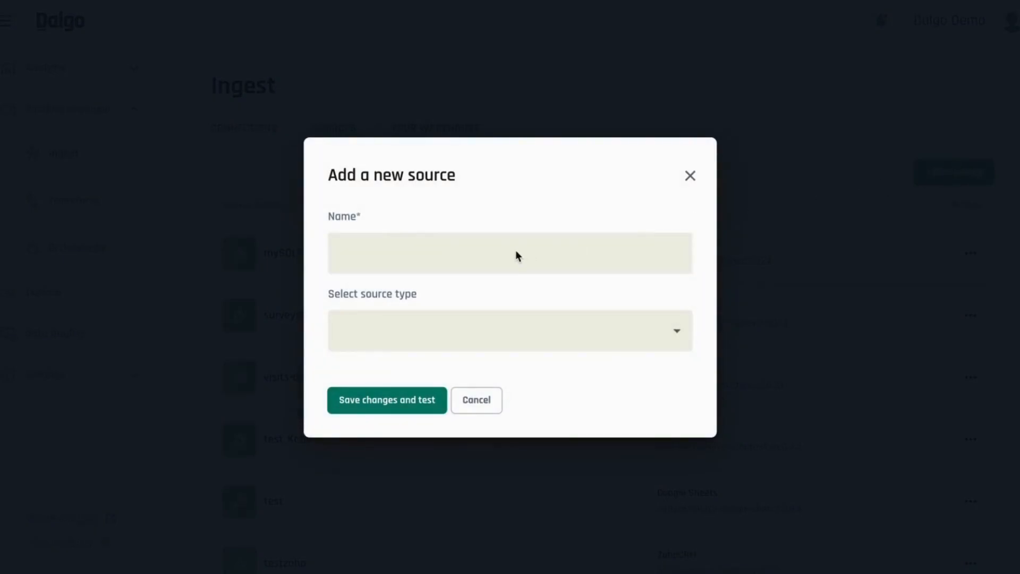
left_click(487, 326)
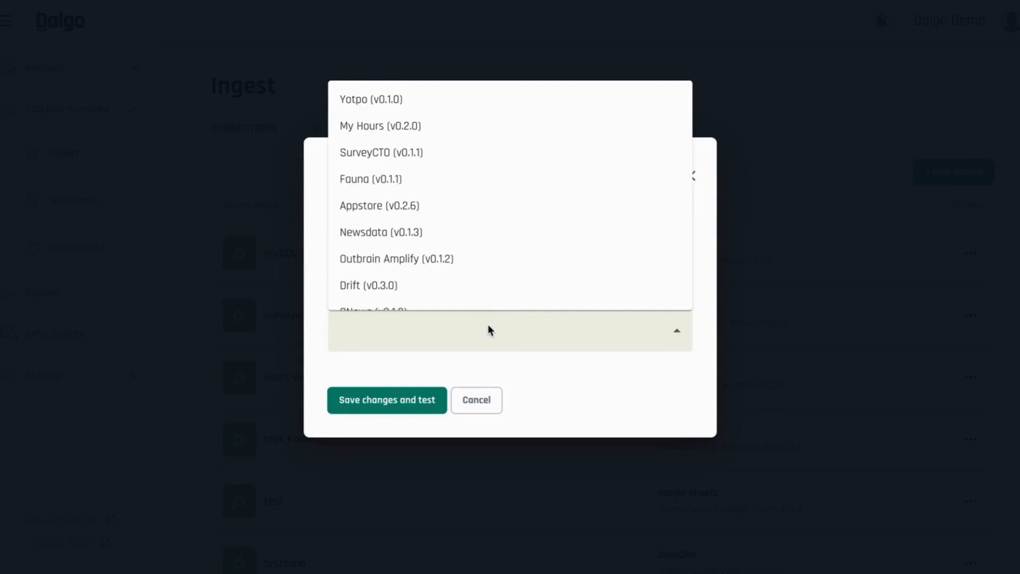
scroll(547, 224, "down", 10)
scroll(548, 226, "down", 5)
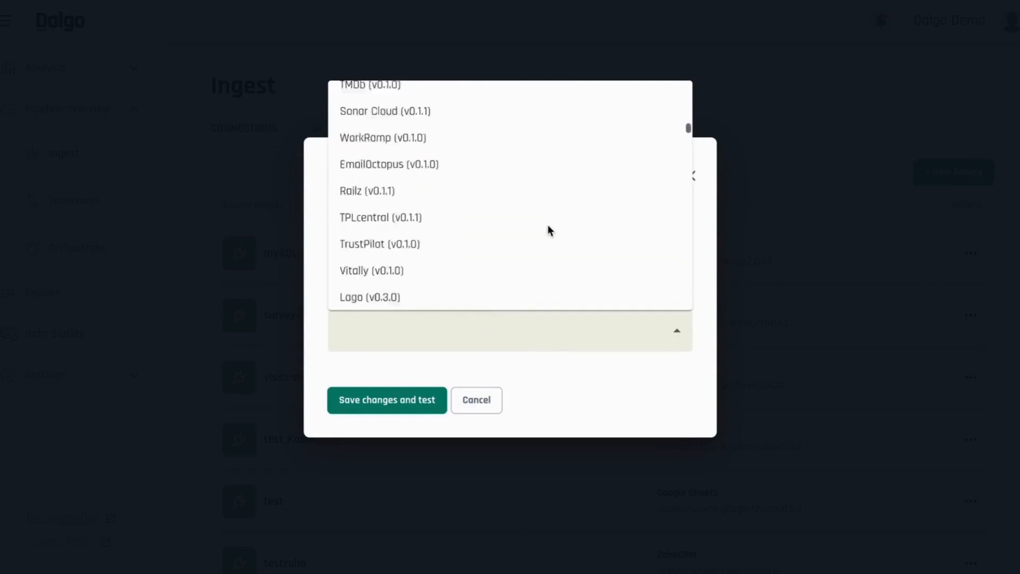
scroll(549, 226, "down", 5)
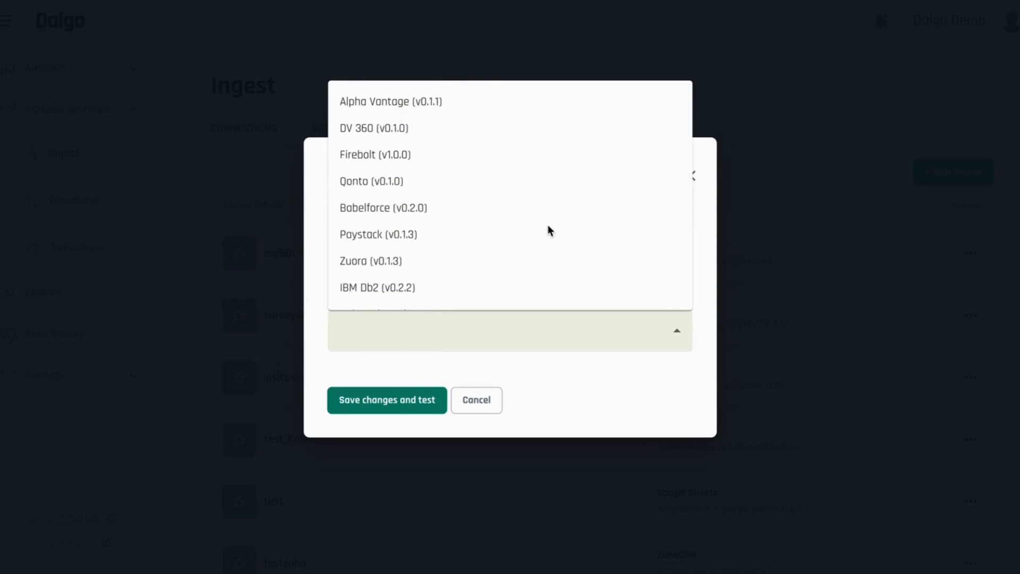
scroll(548, 225, "up", 7)
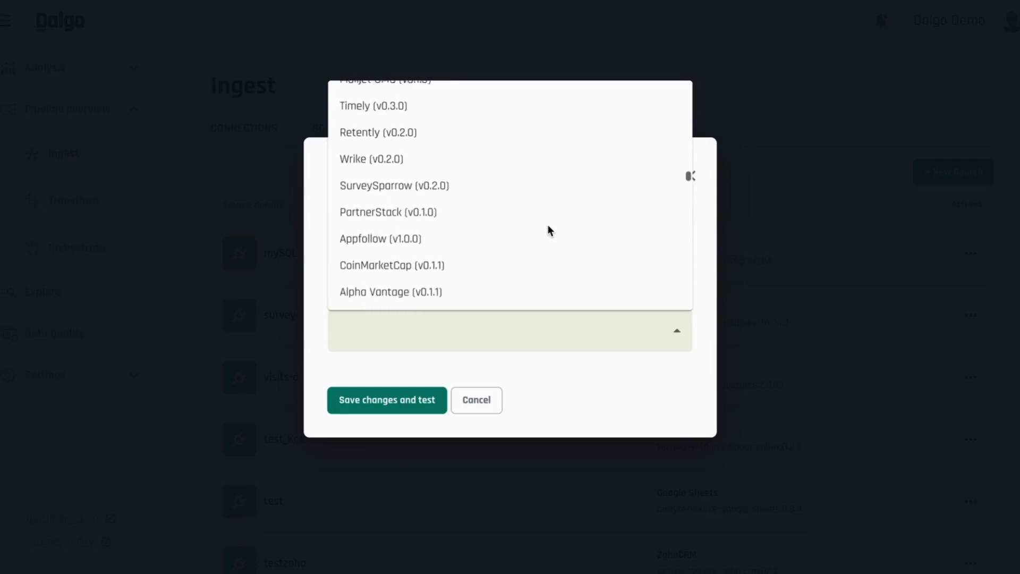
scroll(548, 226, "up", 4)
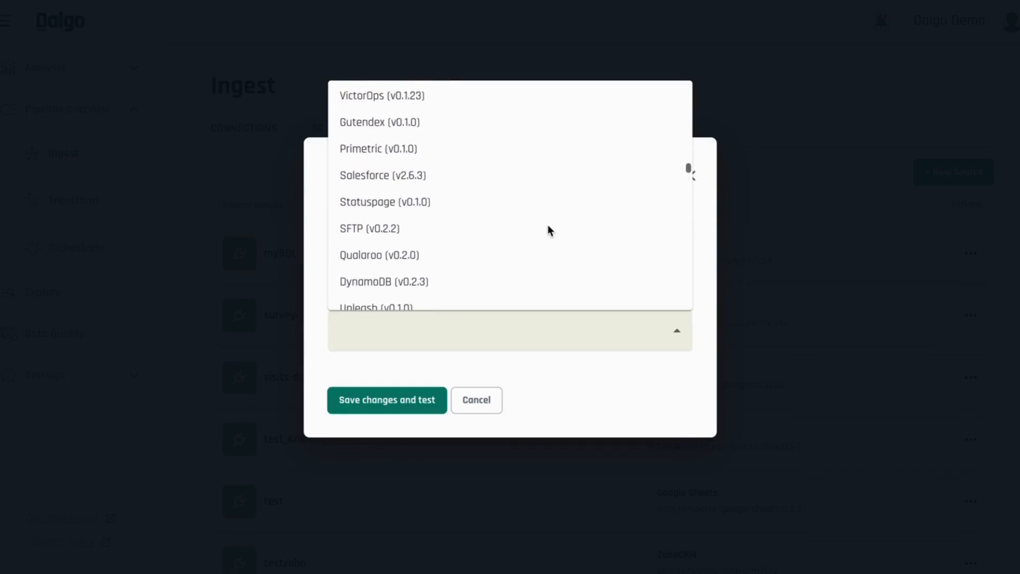
scroll(548, 229, "up", 4)
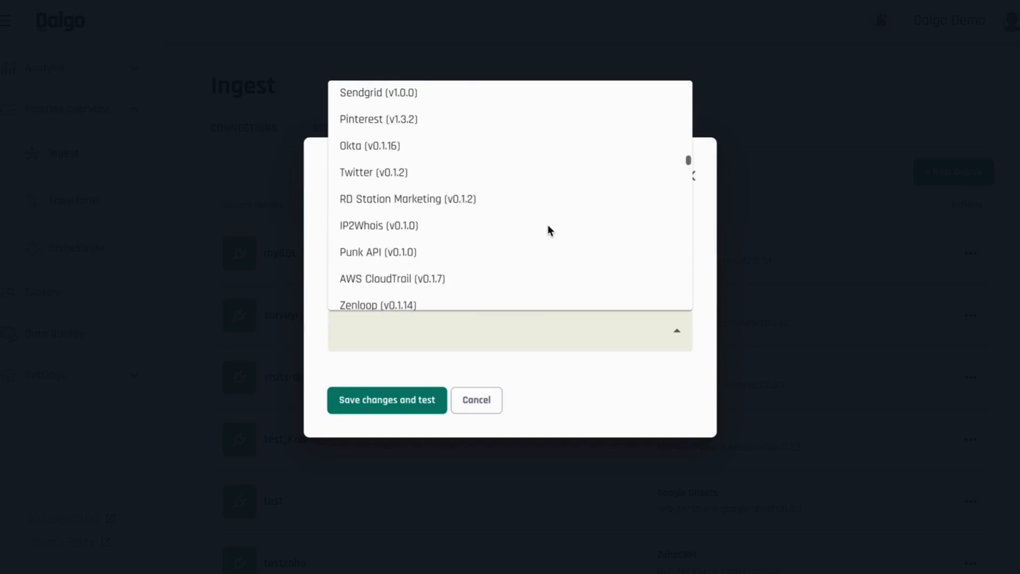
scroll(548, 228, "up", 5)
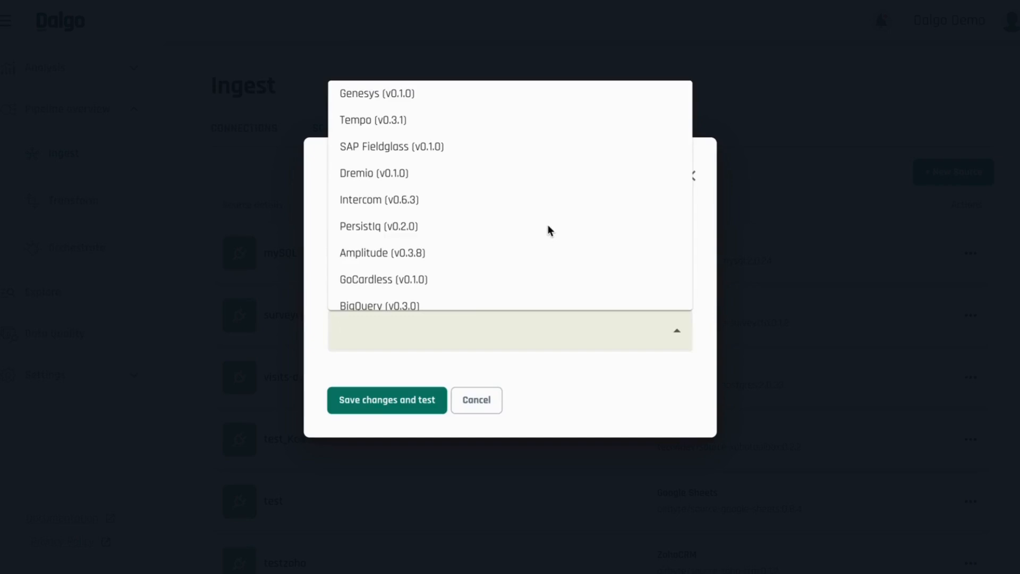
type("sheet")
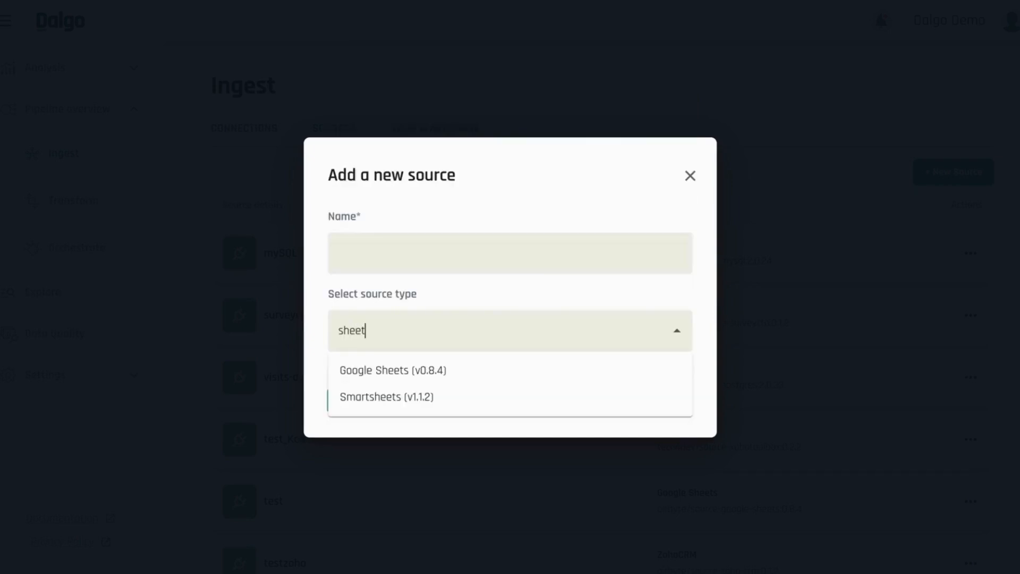
key("Down")
key("Return")
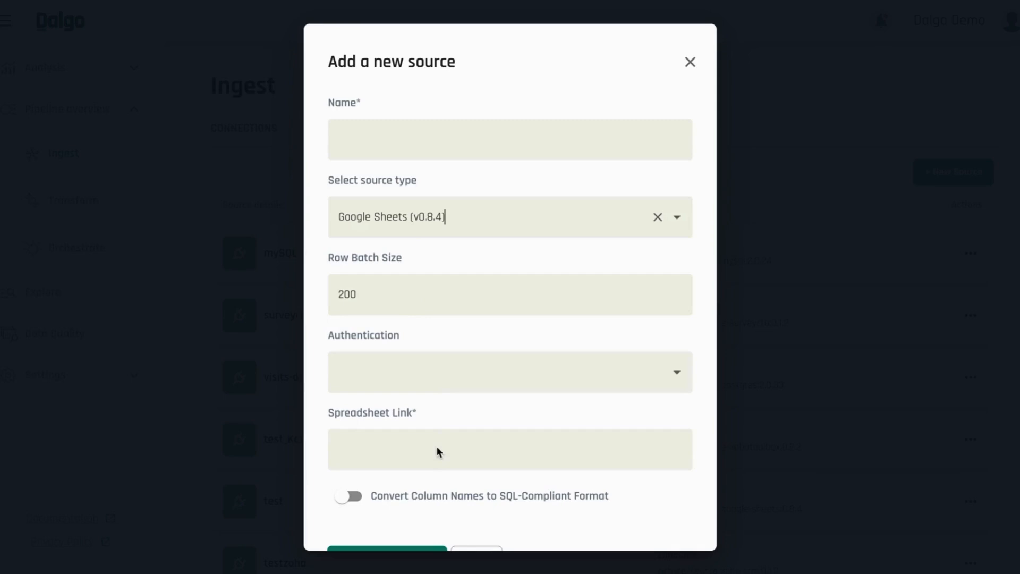
- Set the Google Sheets source's authentication to Service, then cancel adding the source
left_click(436, 144)
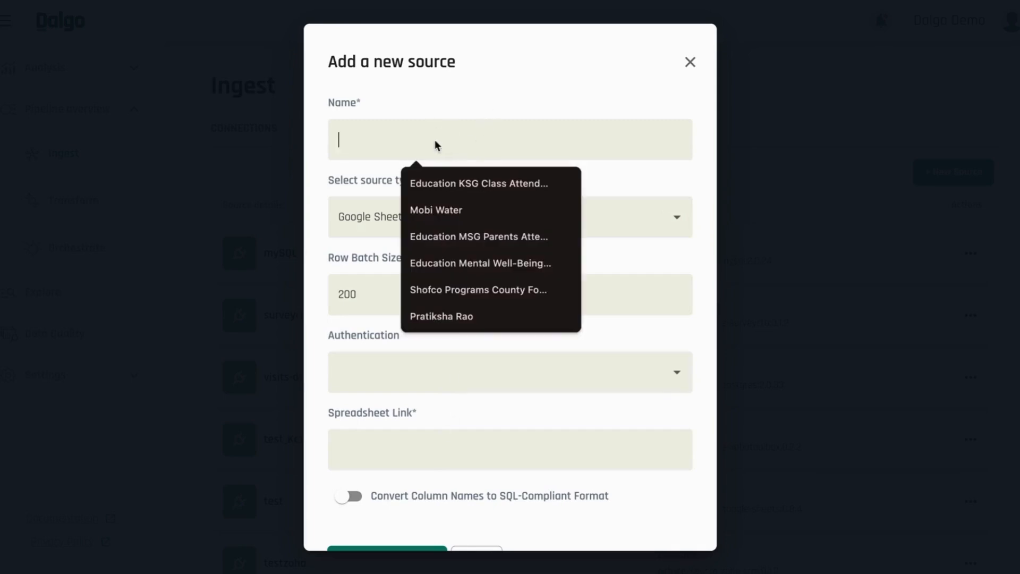
left_click(446, 379)
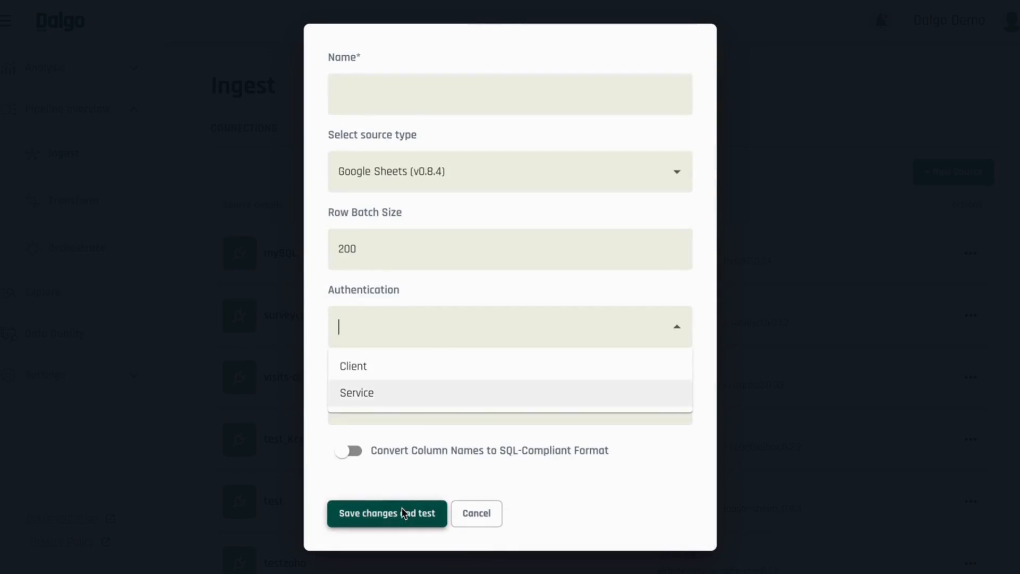
left_click(469, 462)
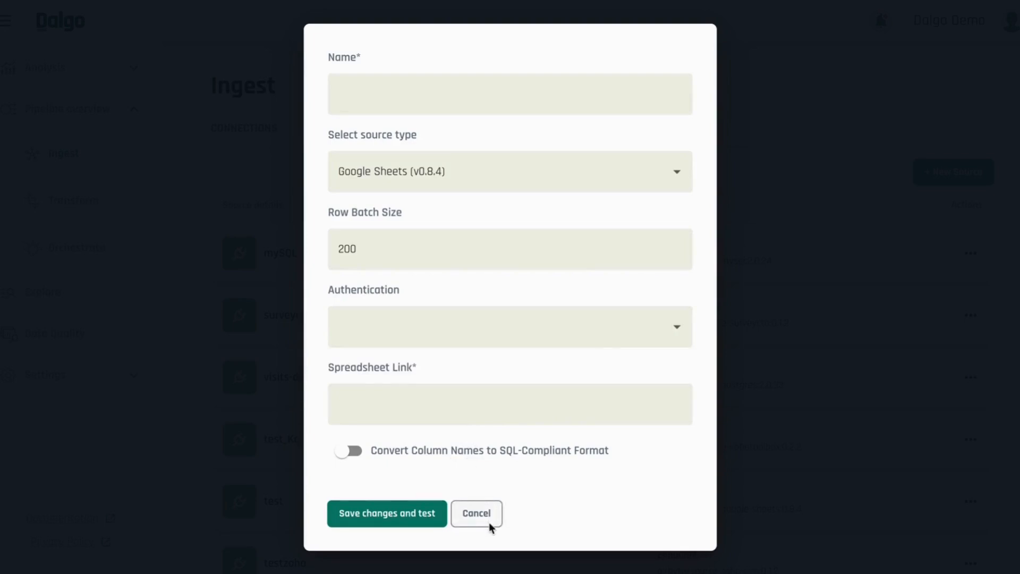
left_click(419, 334)
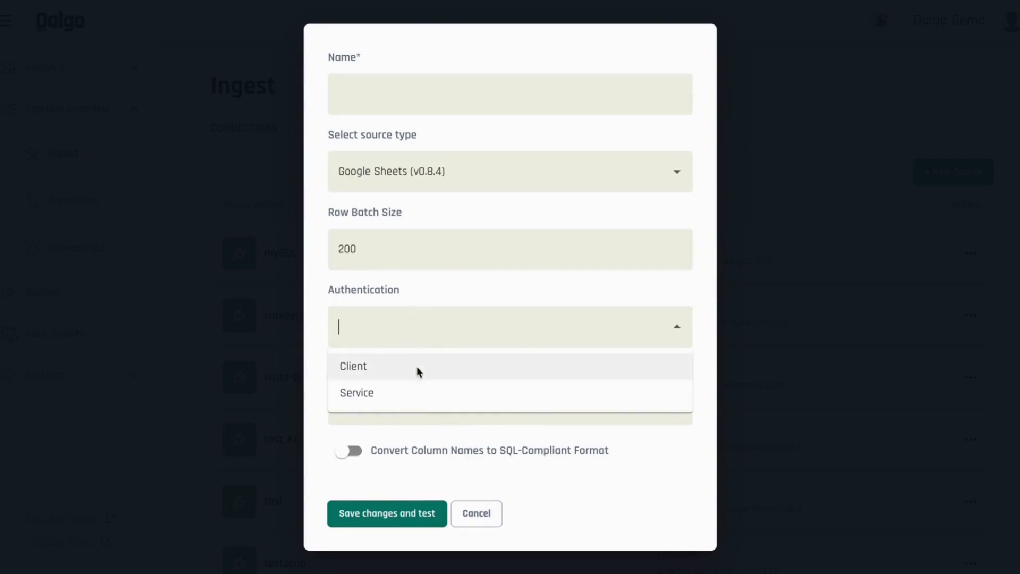
left_click(409, 392)
left_click(383, 397)
scroll(387, 401, "down", 2)
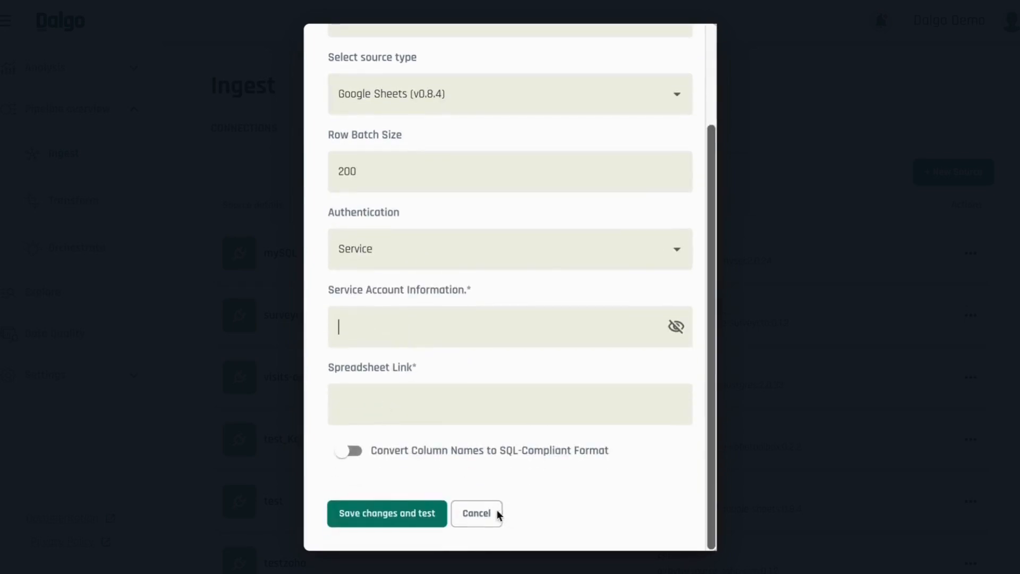
left_click(476, 513)
- Look through the existing sources and the connector type of each one
scroll(410, 242, "down", 2)
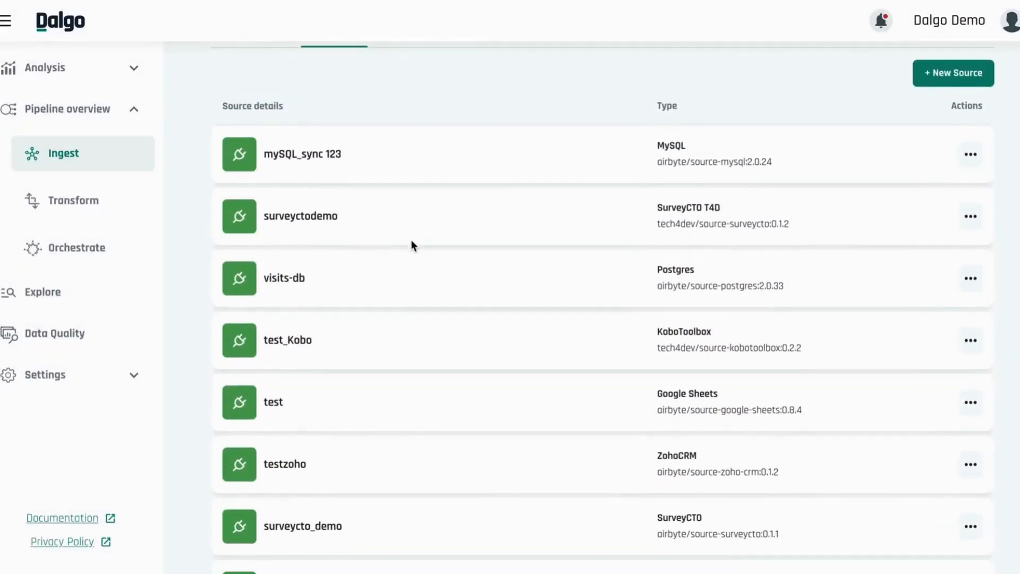
left_click_drag(244, 222, 571, 200)
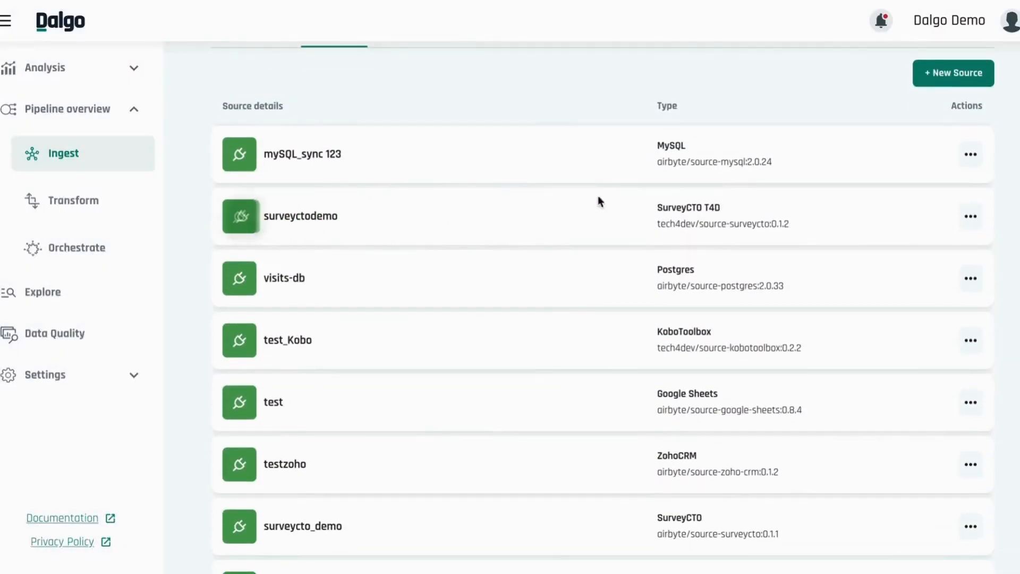
scroll(346, 215, "down", 3)
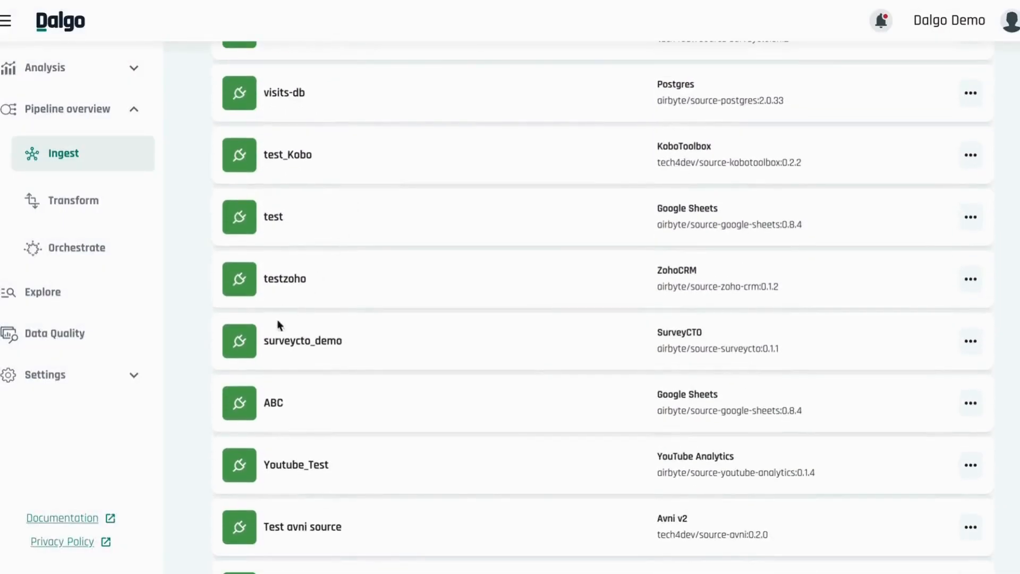
scroll(399, 563, "down", 5)
scroll(399, 564, "down", 10)
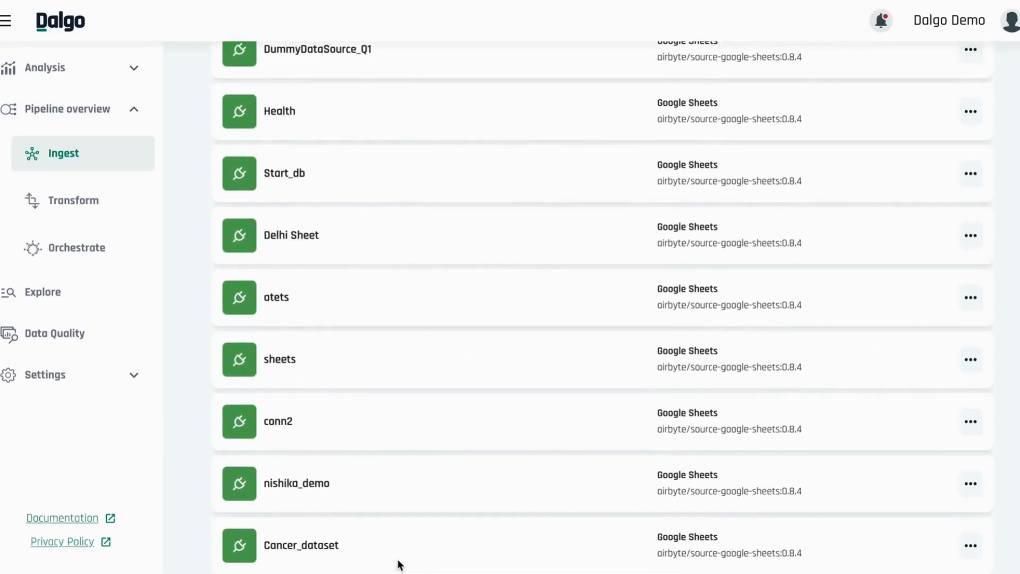
scroll(400, 564, "down", 1)
scroll(399, 562, "up", 7)
scroll(751, 376, "up", 4)
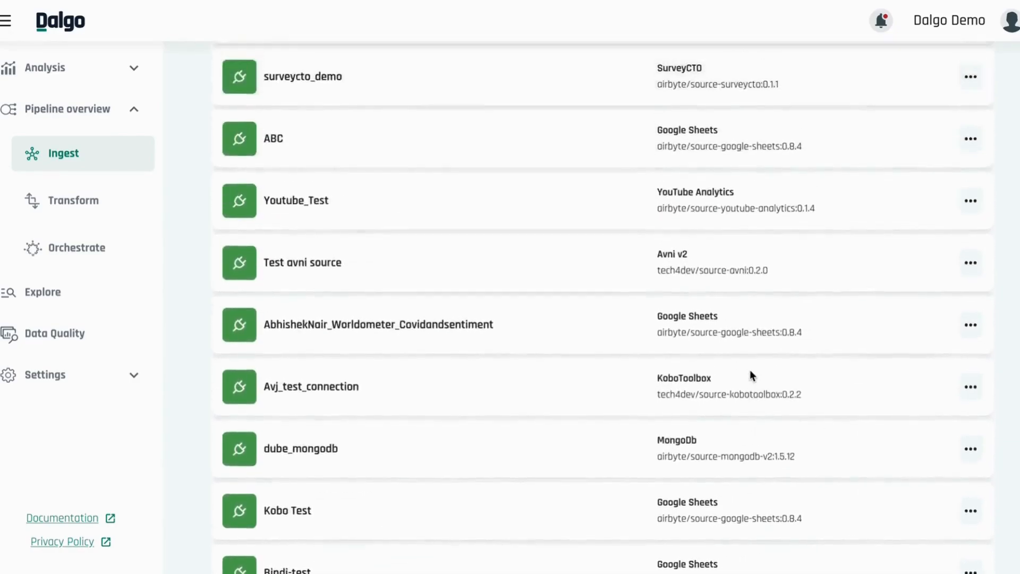
scroll(752, 376, "up", 9)
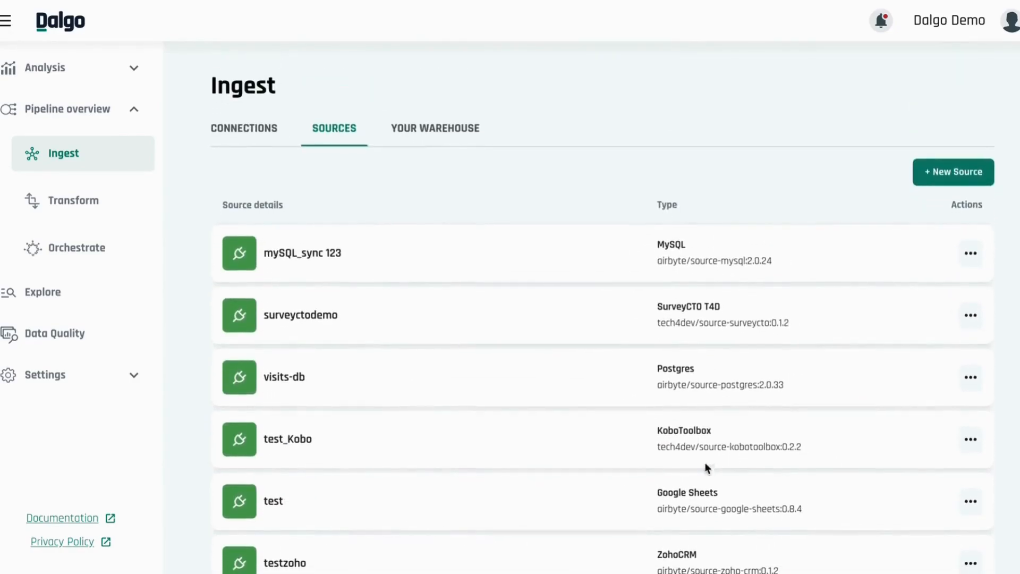
- Start a new connection from the connections list and select surveycto_demo as its source
left_click(263, 132)
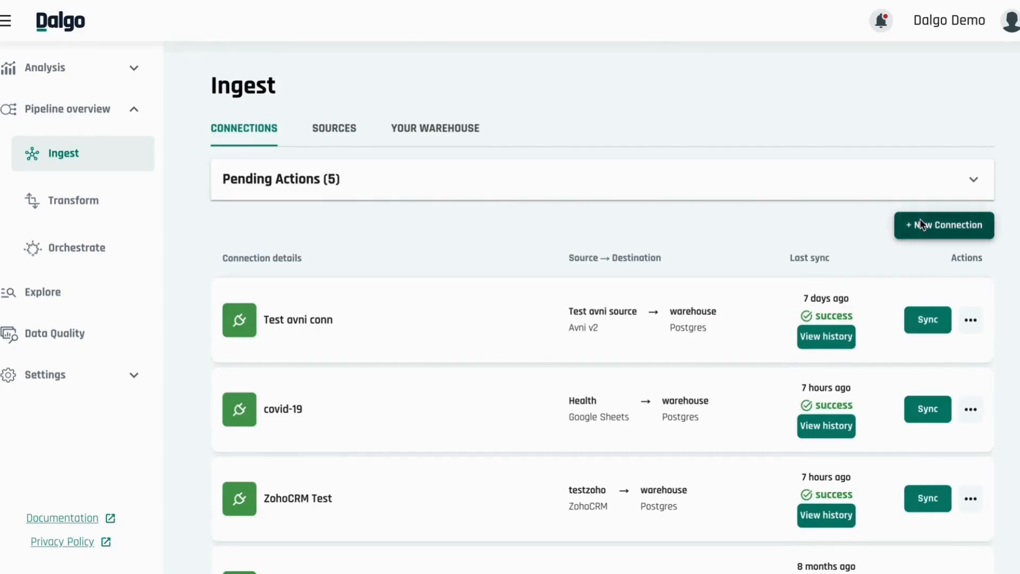
left_click(958, 225)
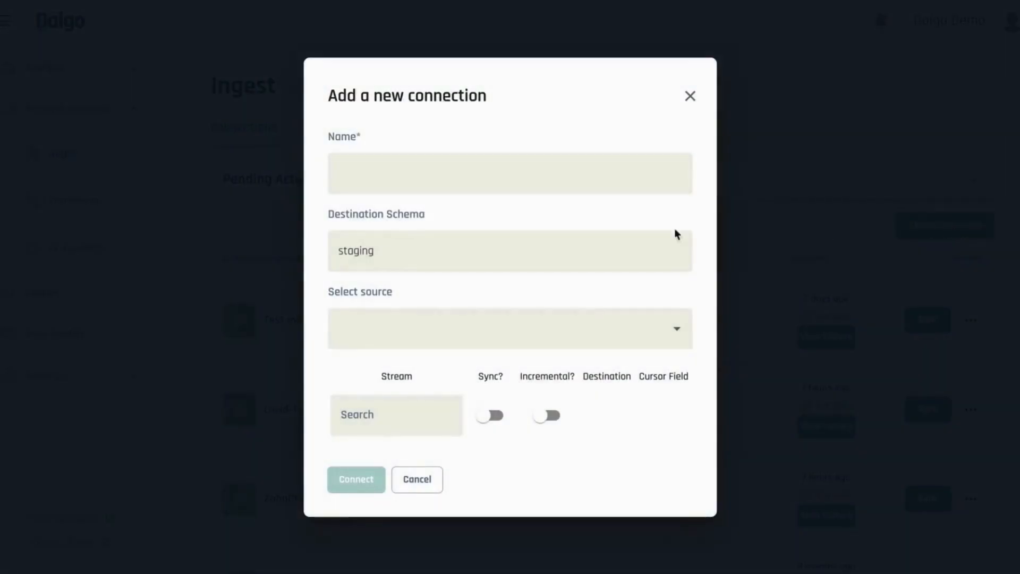
left_click(411, 340)
left_click(449, 253)
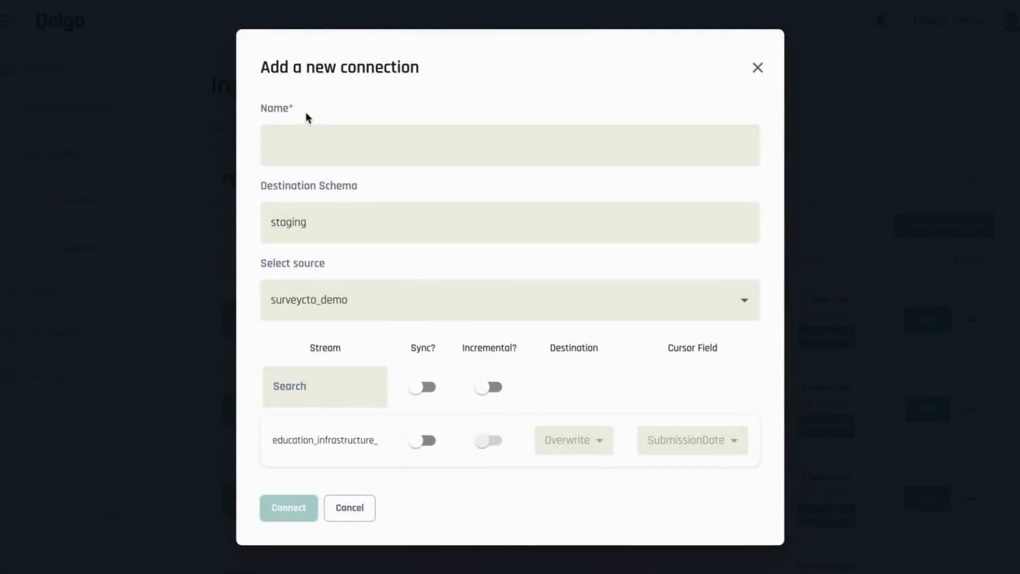
- Change the new connection's source to Youtube_Test
left_click(388, 314)
scroll(327, 451, "down", 3)
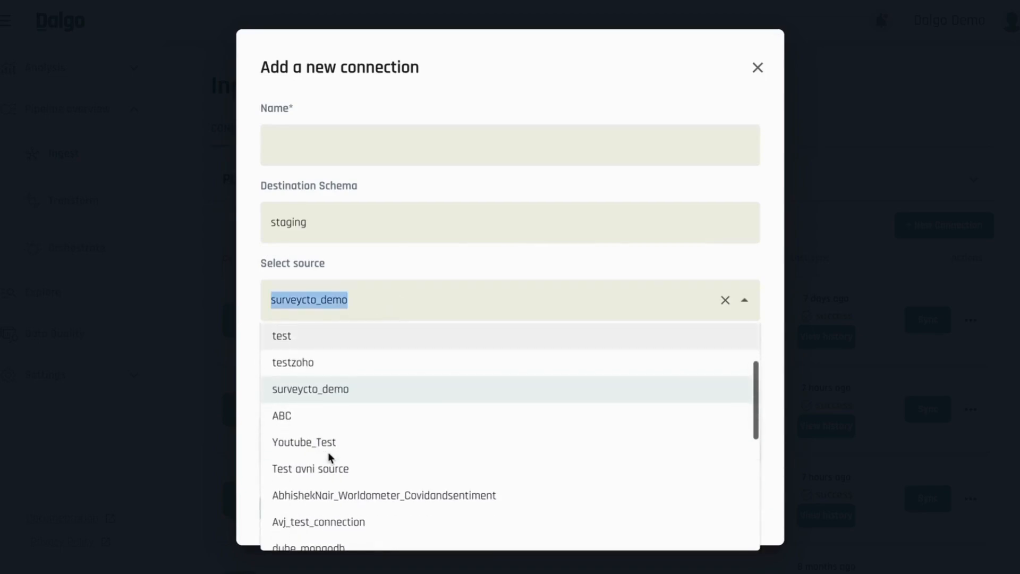
left_click(347, 448)
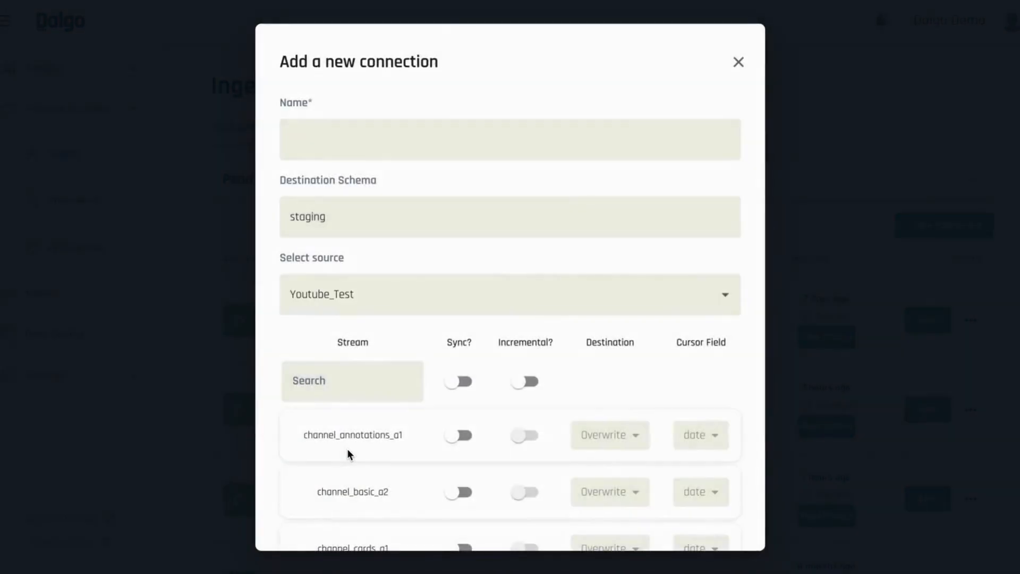
- Enable syncing for the channel_demographics_a1 and channel_playback_location_a2 streams of the new connection
scroll(348, 450, "down", 5)
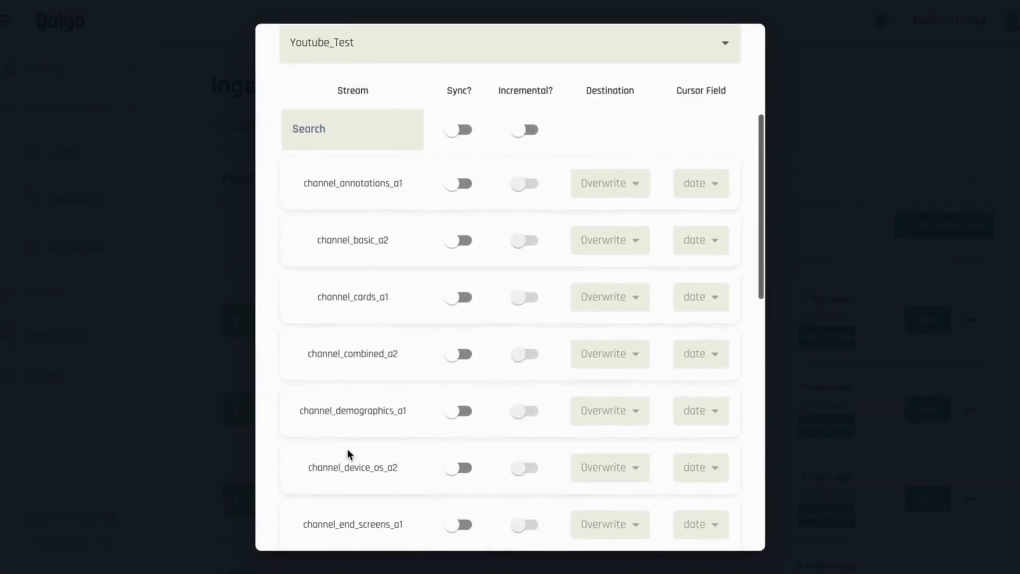
scroll(460, 361, "down", 2)
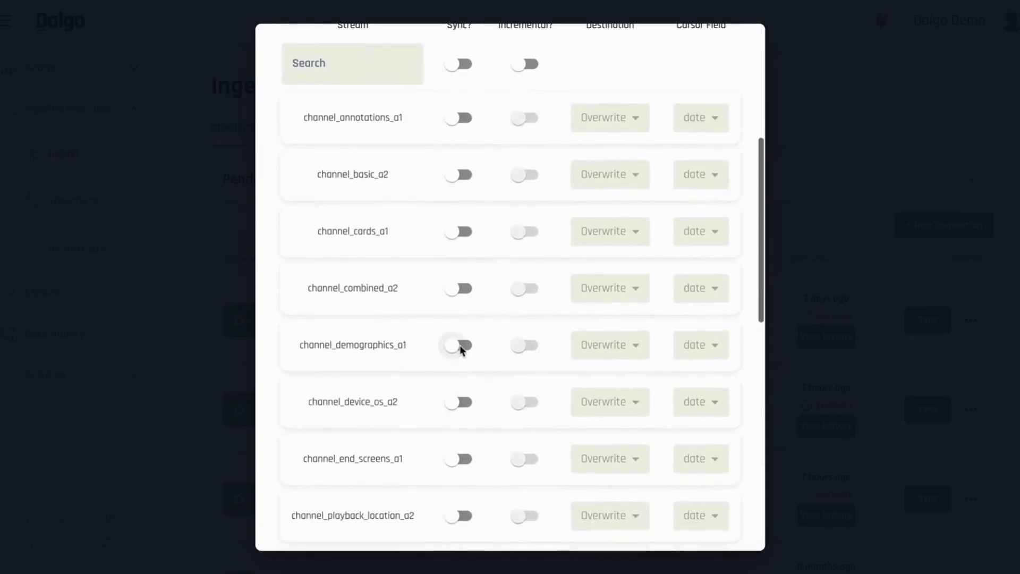
left_click(460, 346)
scroll(461, 350, "down", 3)
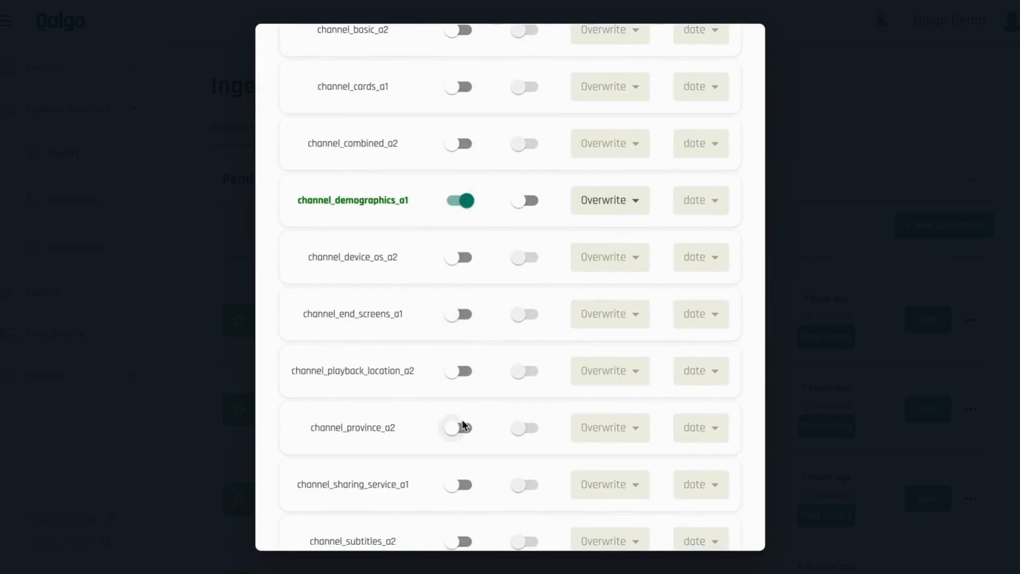
left_click(459, 371)
scroll(459, 375, "down", 4)
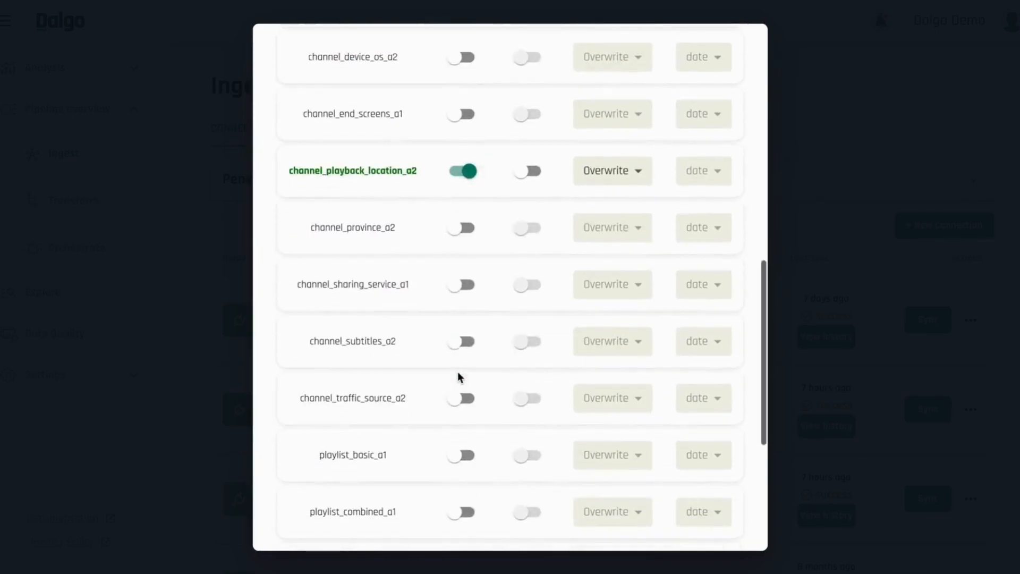
- Review the destination sync mode options offered for the channel_demographics_a1 stream
scroll(458, 376, "down", 6)
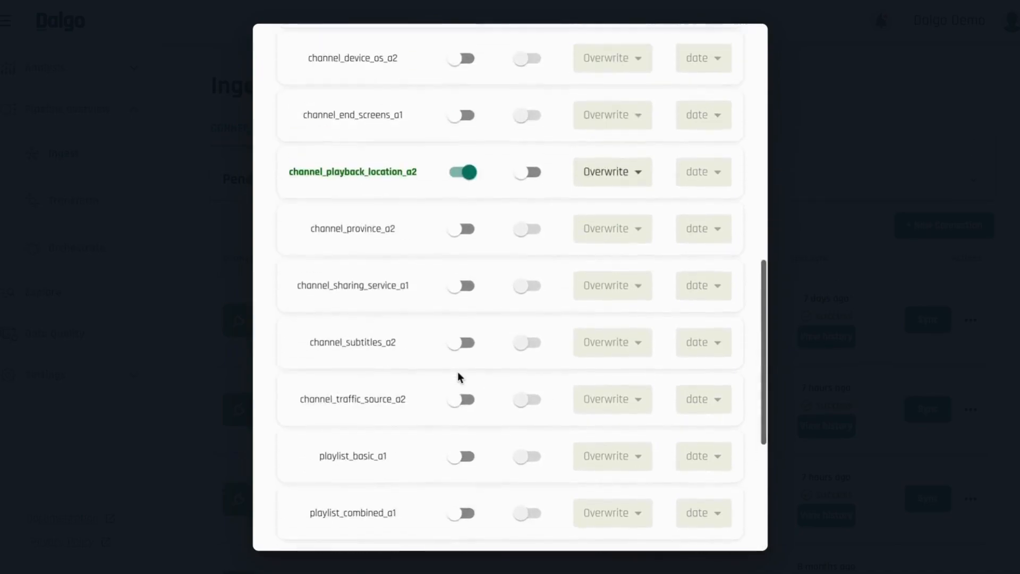
scroll(458, 374, "up", 9)
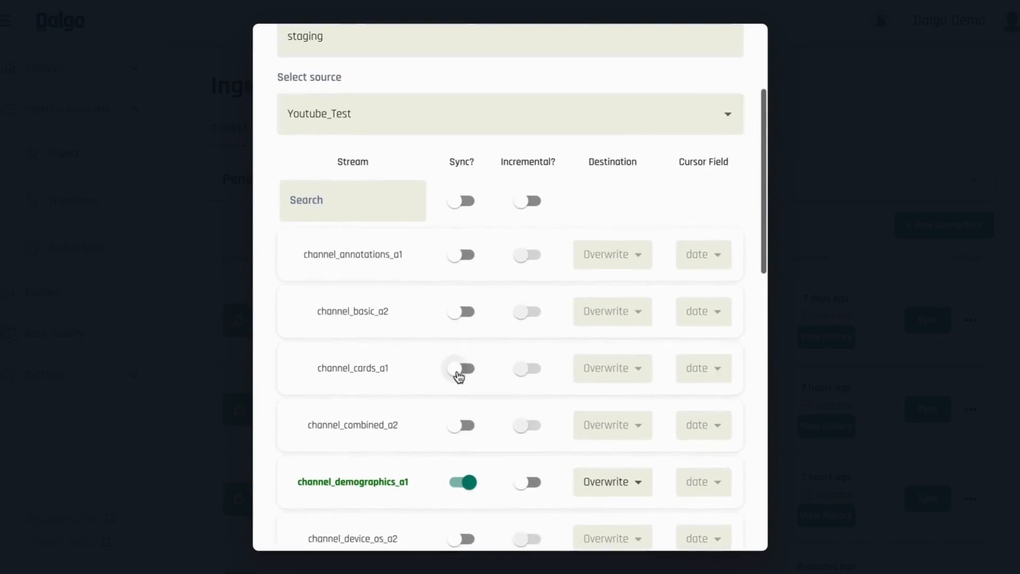
scroll(458, 375, "down", 2)
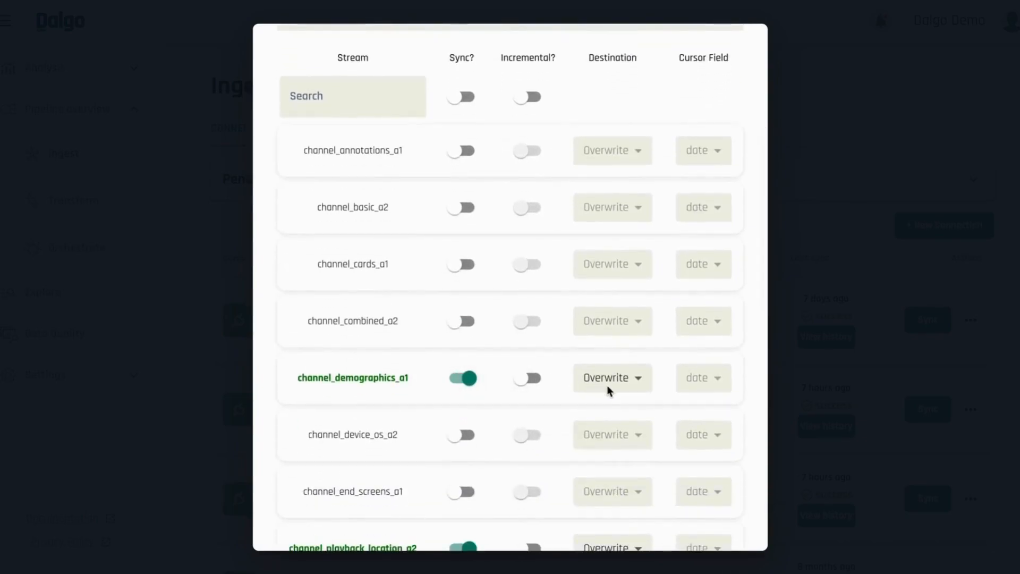
left_click(605, 382)
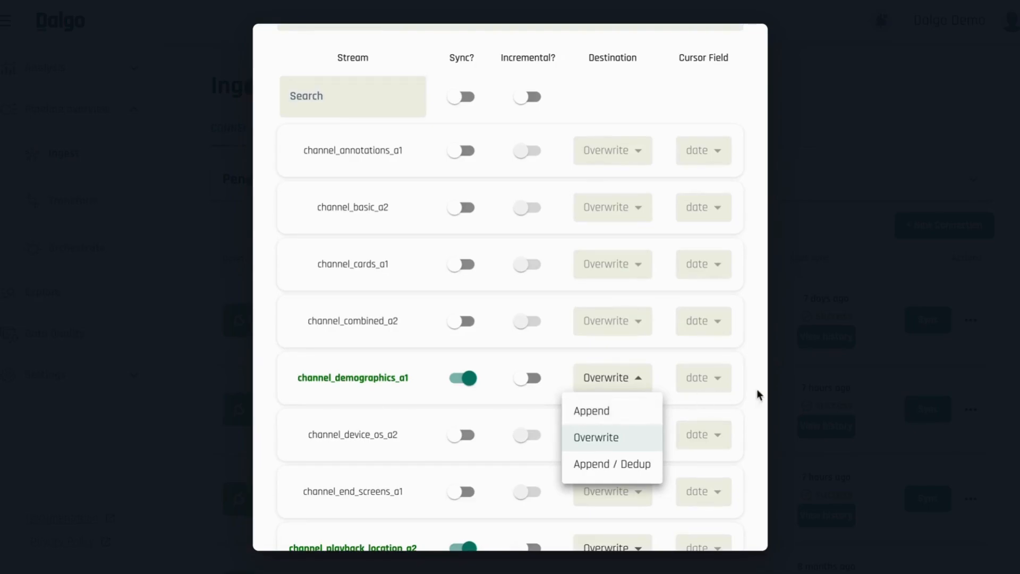
left_click(685, 377)
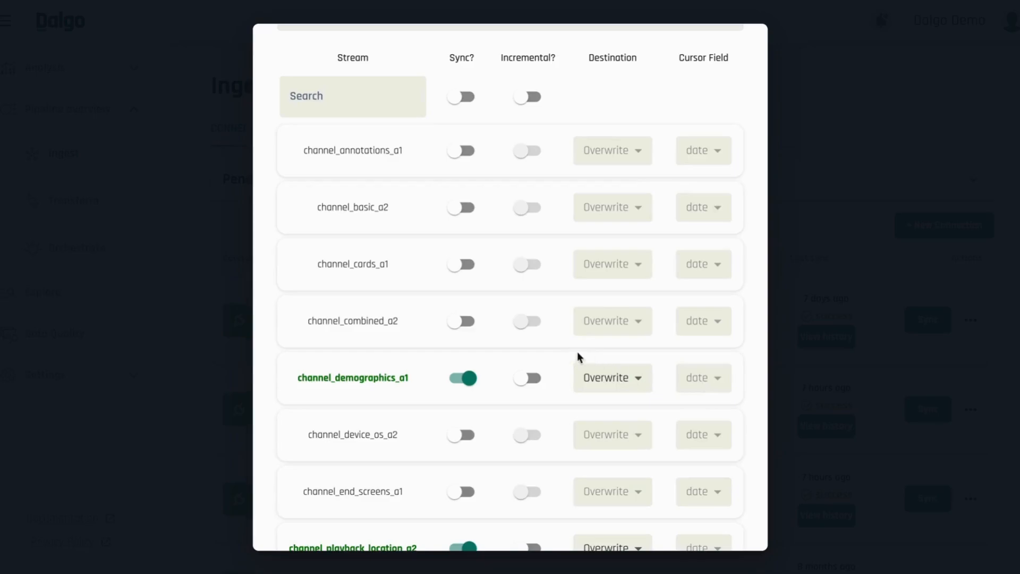
- Name the new connection "Youtube metrics" and create it
scroll(536, 378, "down", 12)
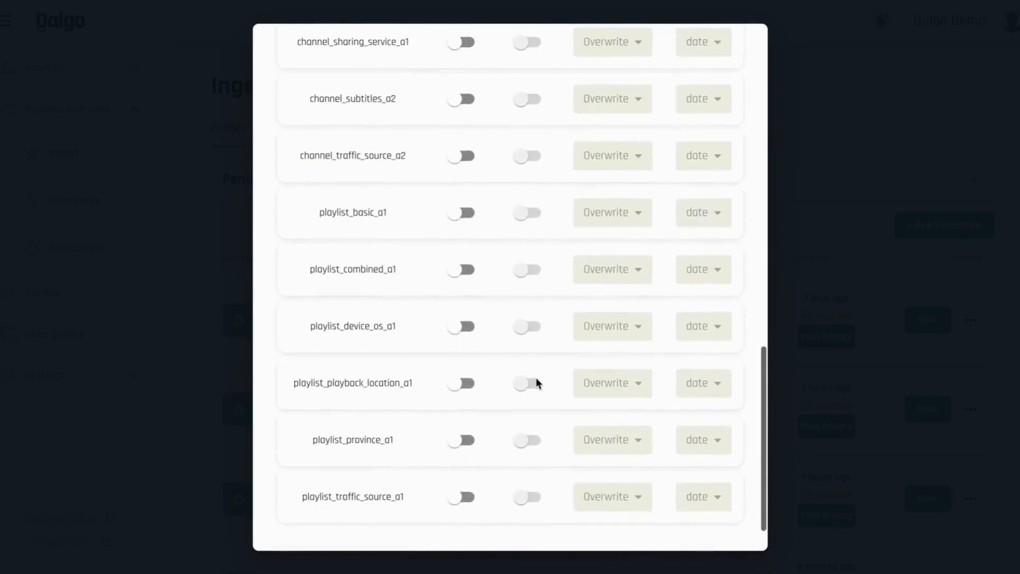
left_click(314, 521)
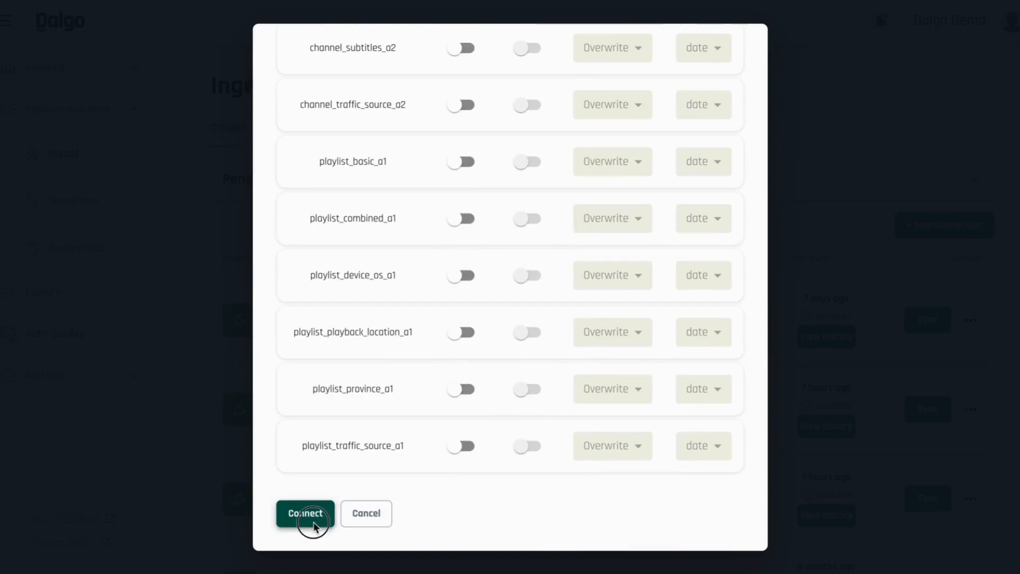
left_click(421, 130)
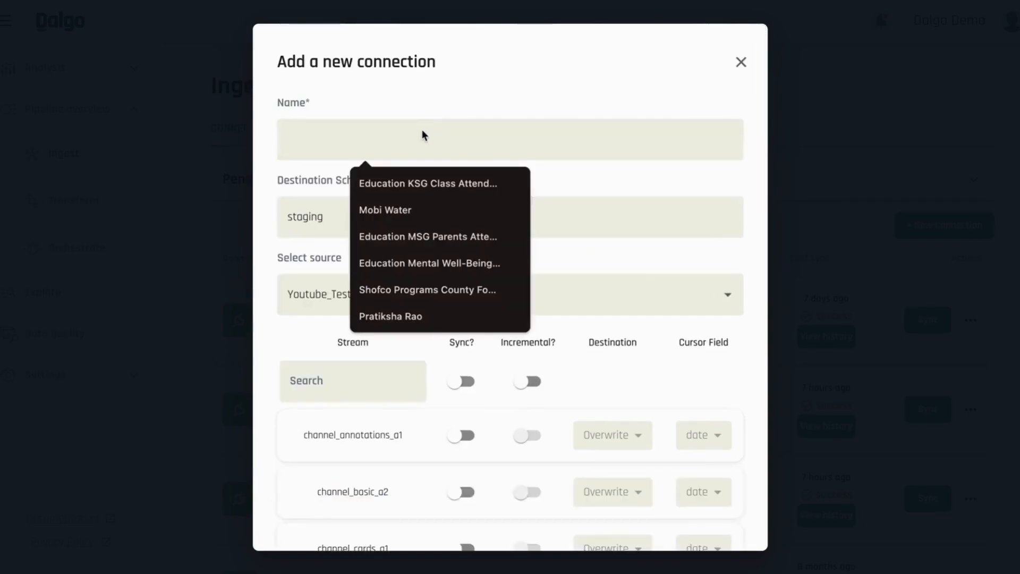
type("Youtube me")
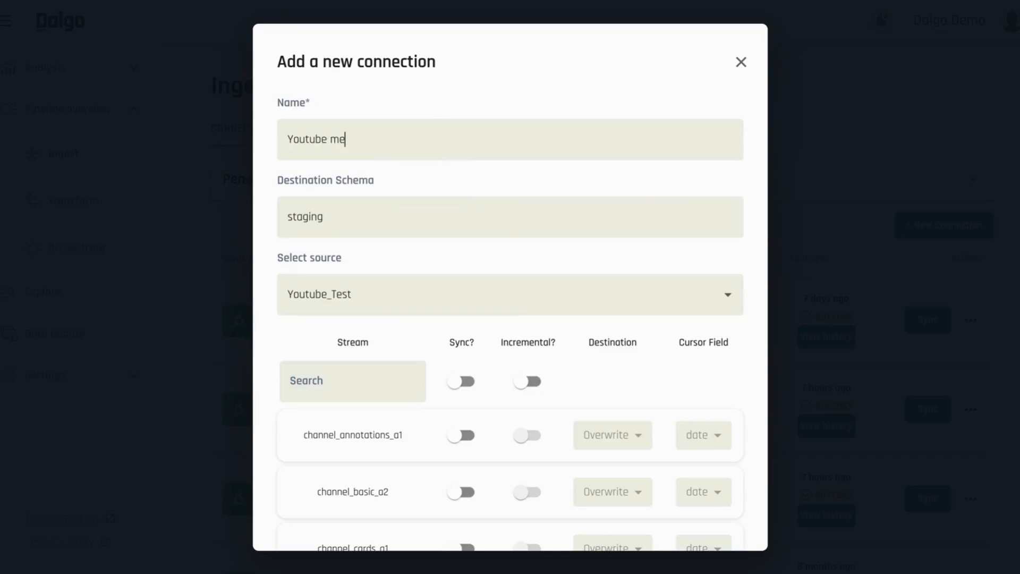
type("trics")
scroll(462, 348, "down", 15)
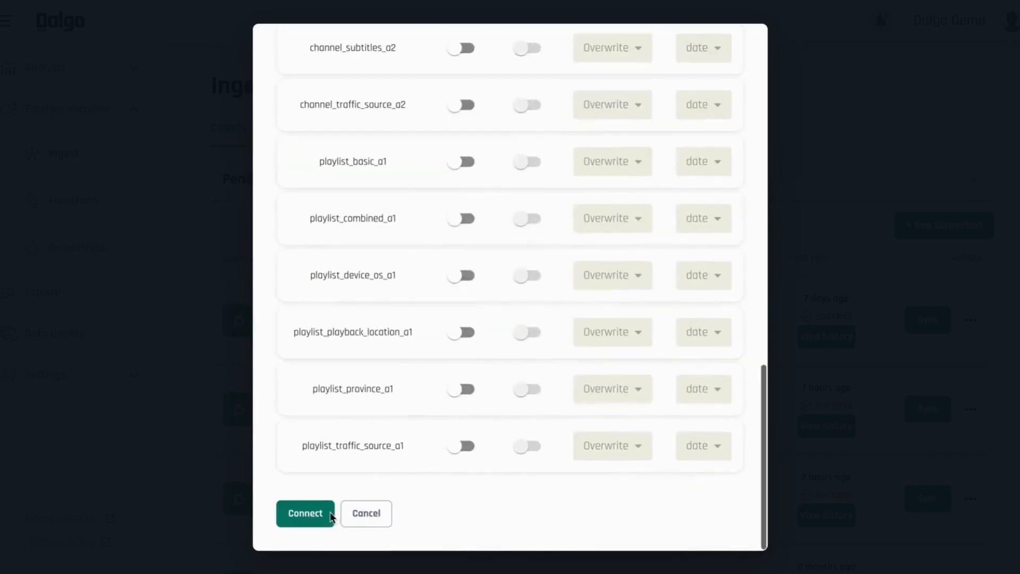
left_click(321, 513)
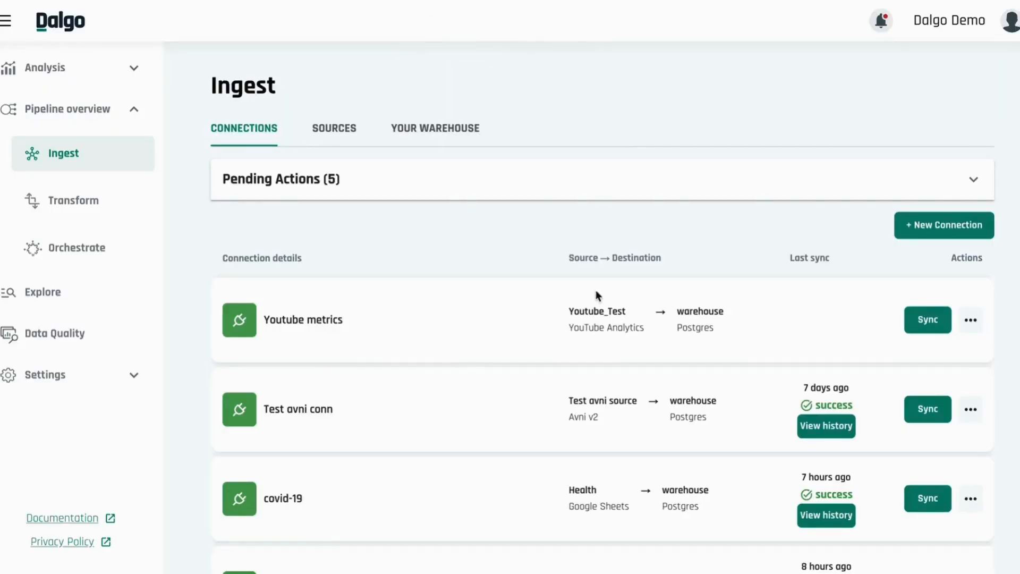
- Check the source and destination of the Youtube metrics connection and start its sync
left_click_drag(569, 311, 643, 314)
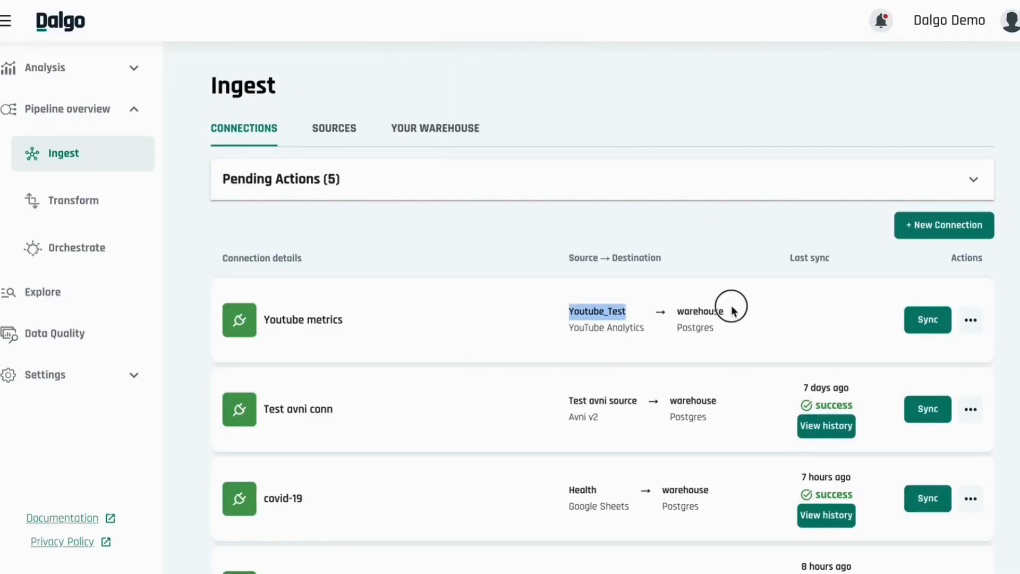
left_click_drag(732, 311, 681, 310)
left_click(562, 286)
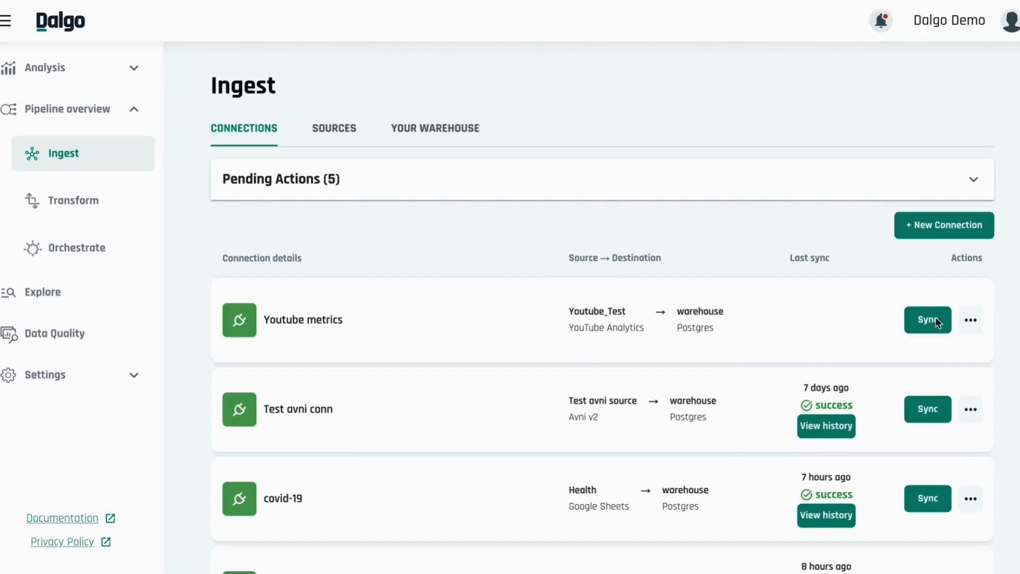
left_click(935, 319)
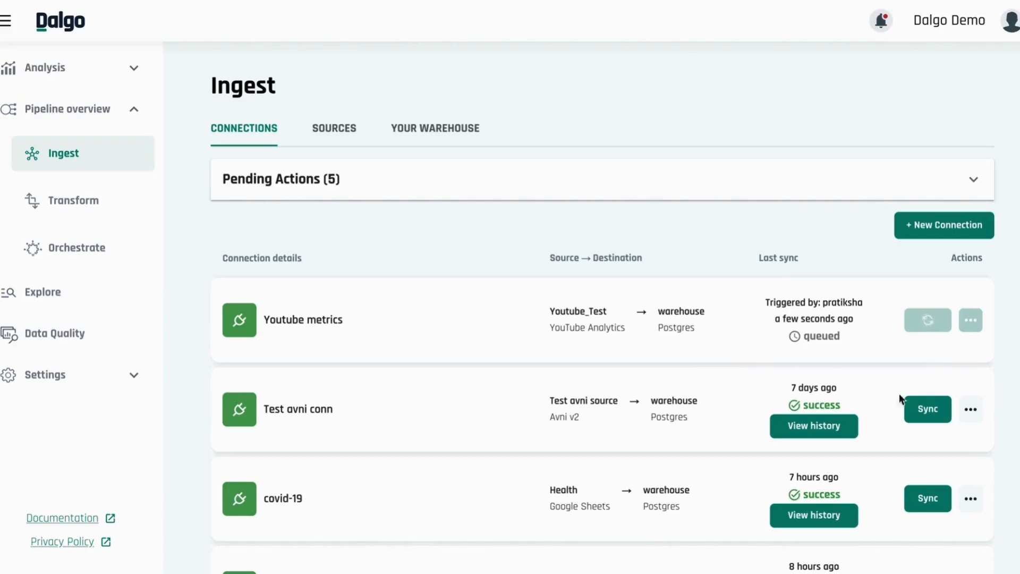
- Review the actions available for the Test avni conn connection and its editable settings, closing them without saving
left_click(970, 411)
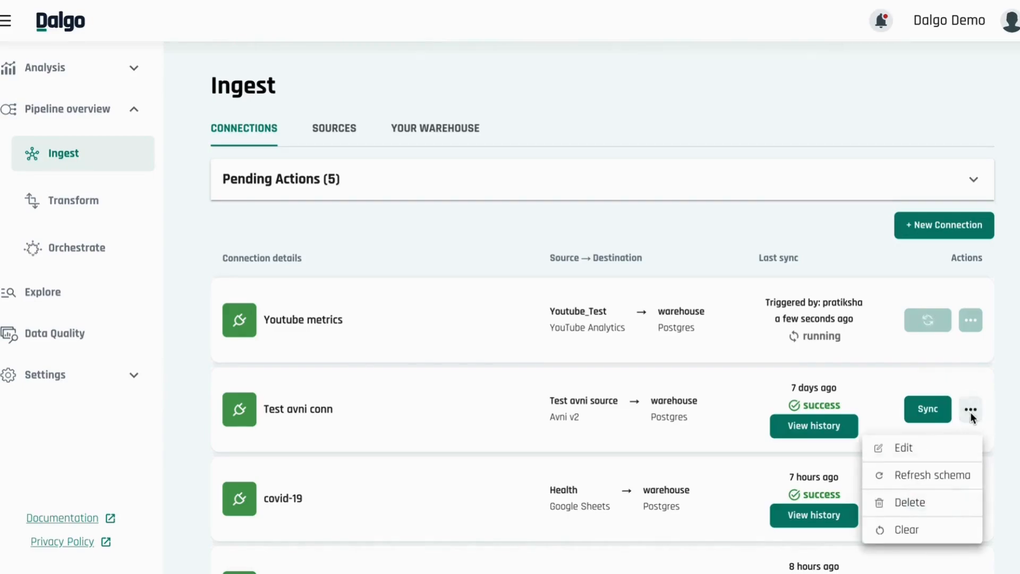
left_click(766, 367)
scroll(766, 367, "down", 2)
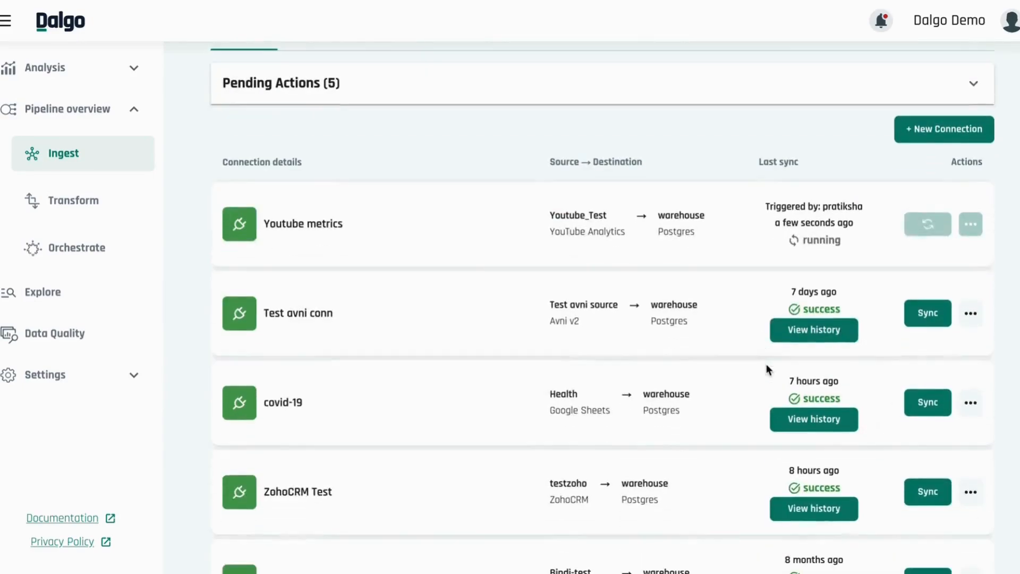
left_click(971, 313)
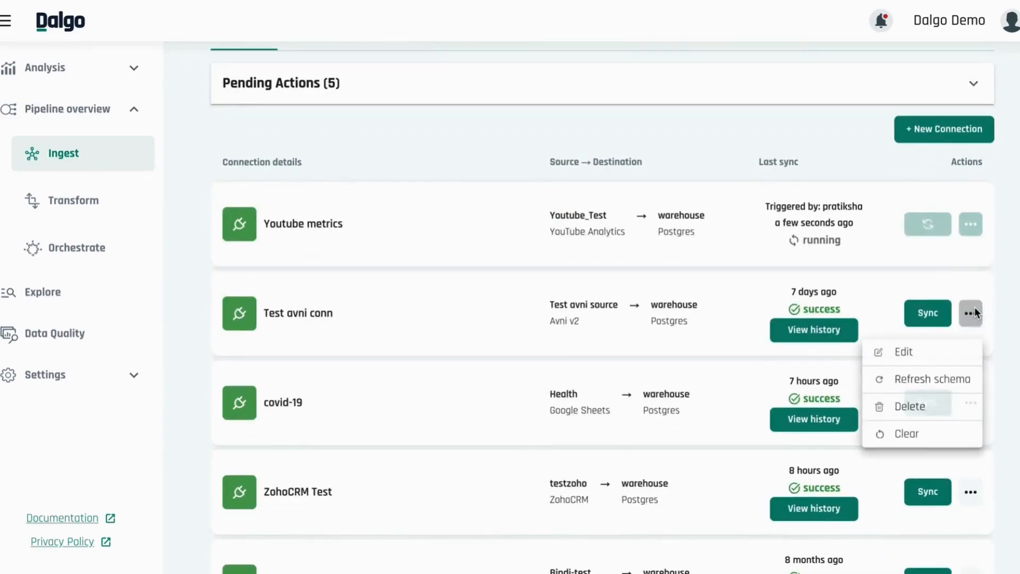
left_click(949, 349)
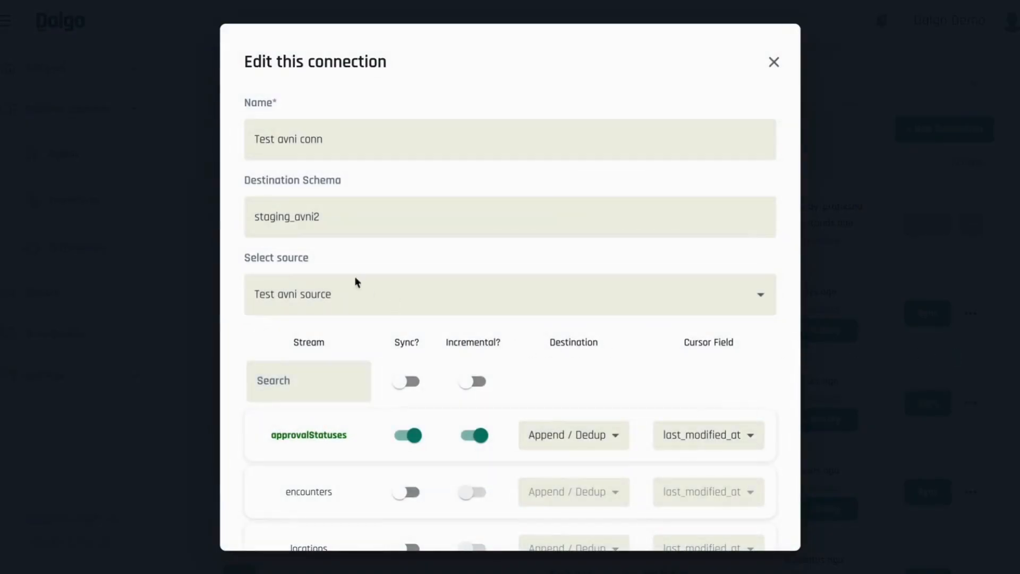
left_click(338, 220)
key("BackSpace")
left_click(774, 63)
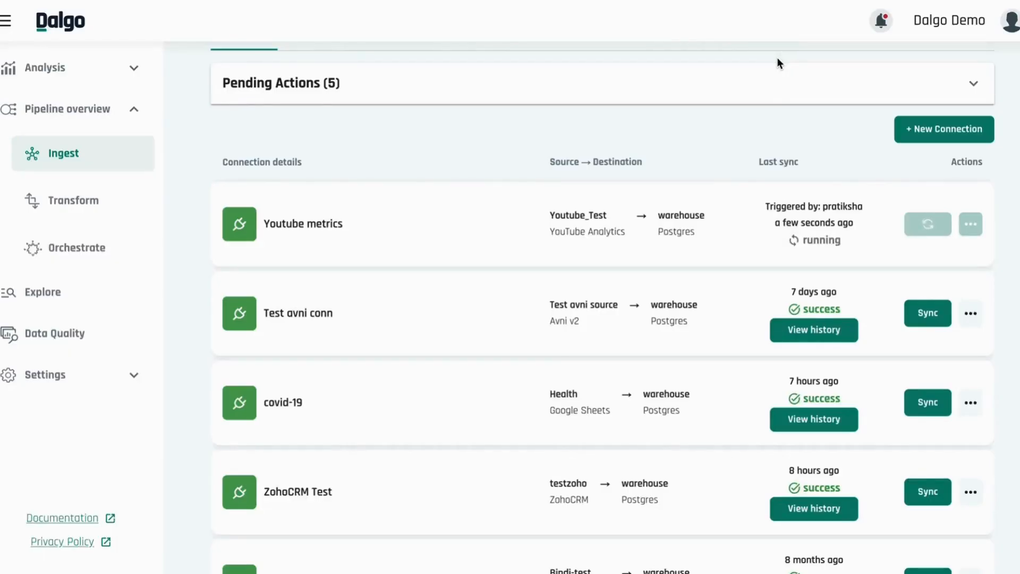
left_click(975, 314)
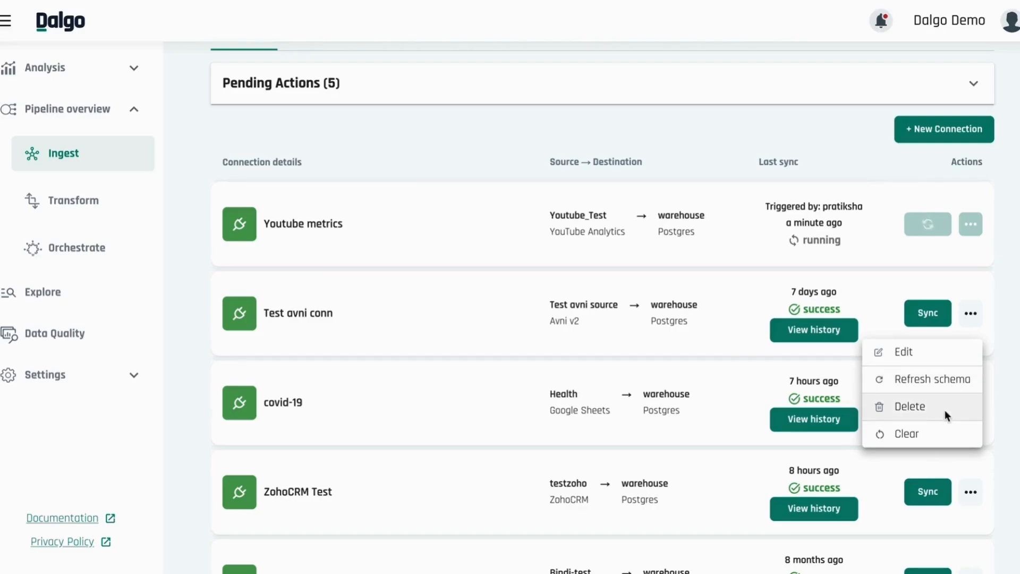
left_click(643, 318)
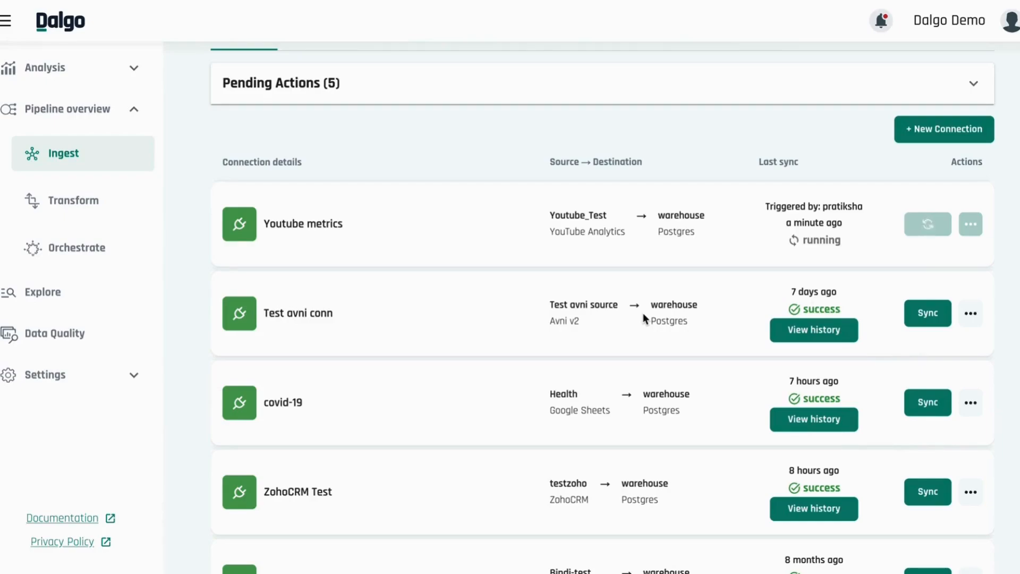
- Expand the pending actions and view the schema changes for dube_mongodb_con, closing both without approving
scroll(643, 314, "up", 2)
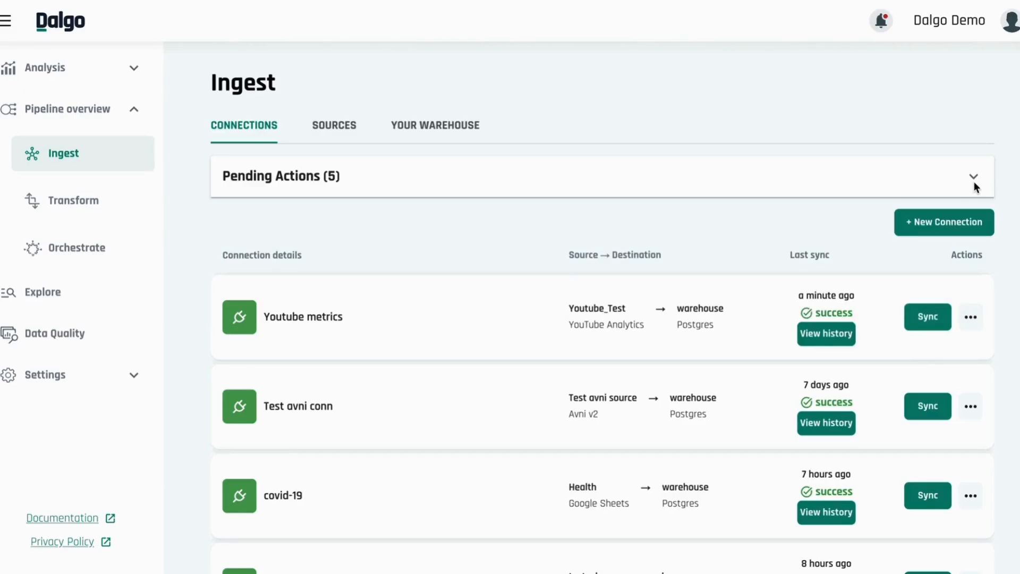
left_click(974, 183)
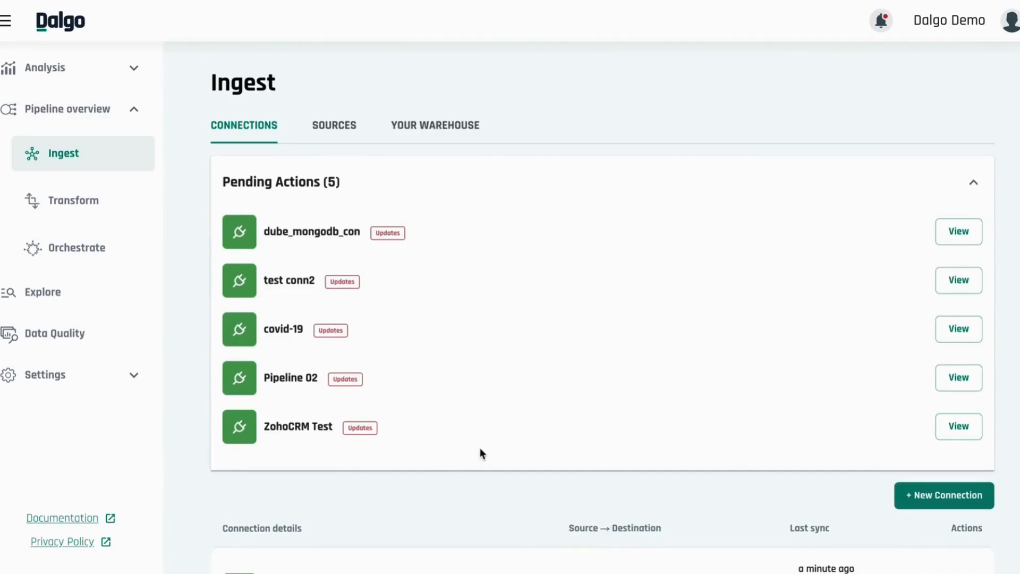
left_click(976, 236)
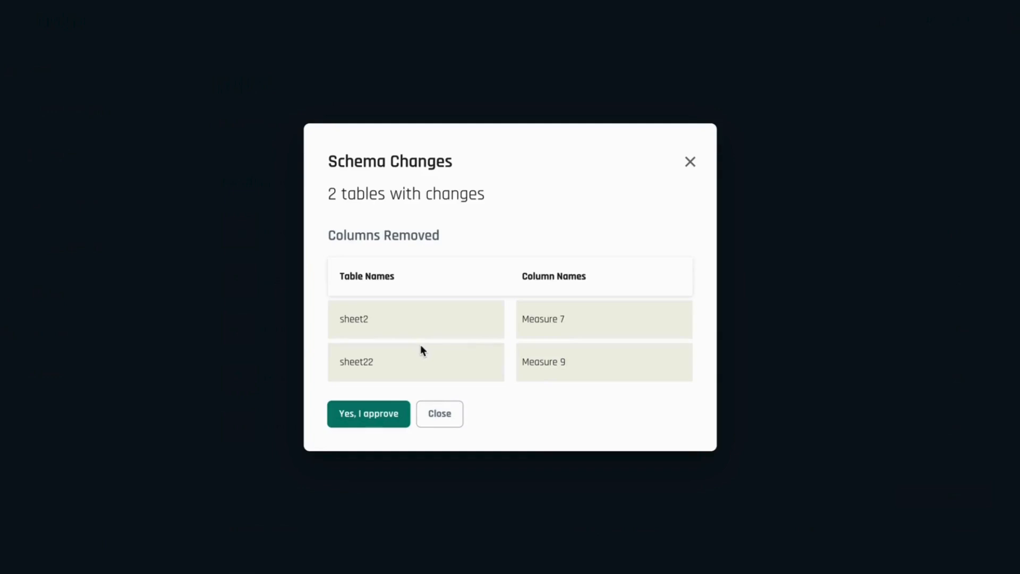
left_click(450, 417)
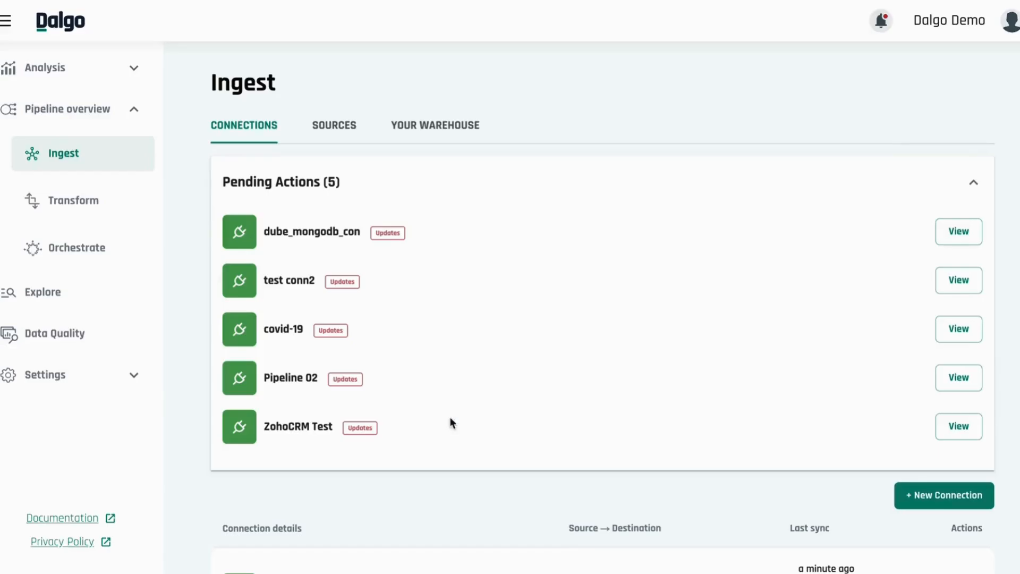
left_click(973, 182)
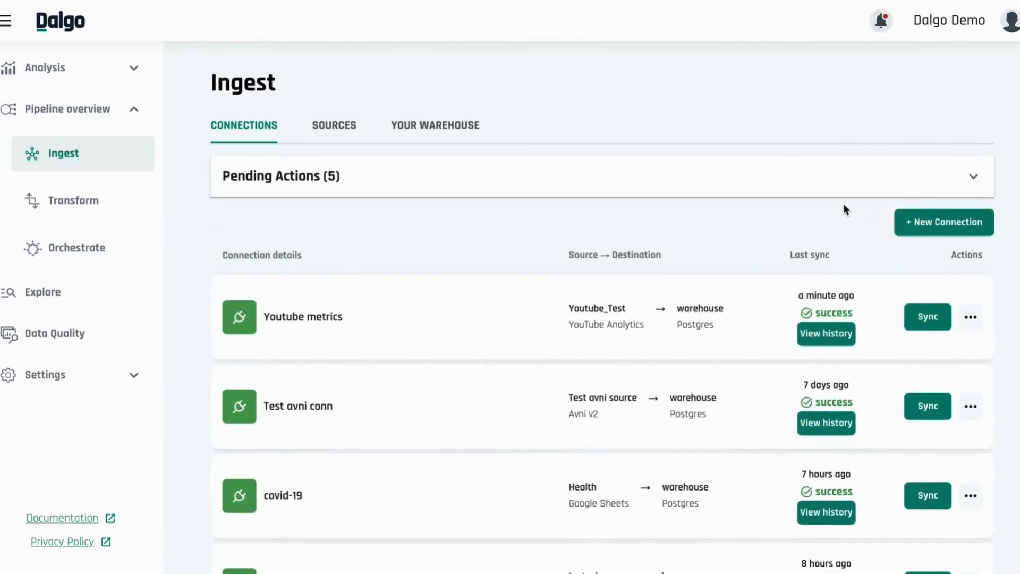
- View the sync history of the Survey_CTO connection, close it and return to the start of the connections list
scroll(786, 461, "down", 15)
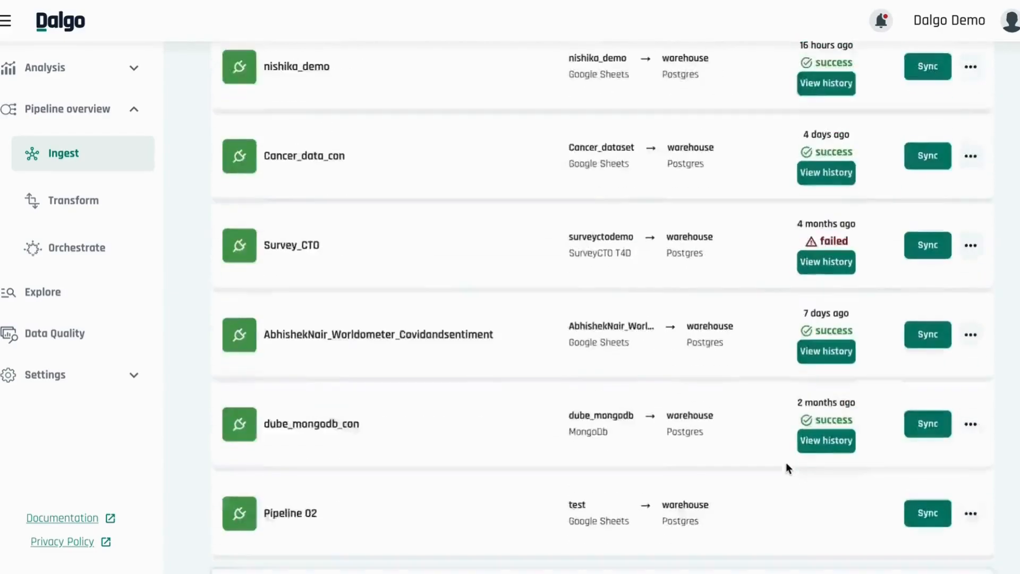
scroll(785, 462, "up", 2)
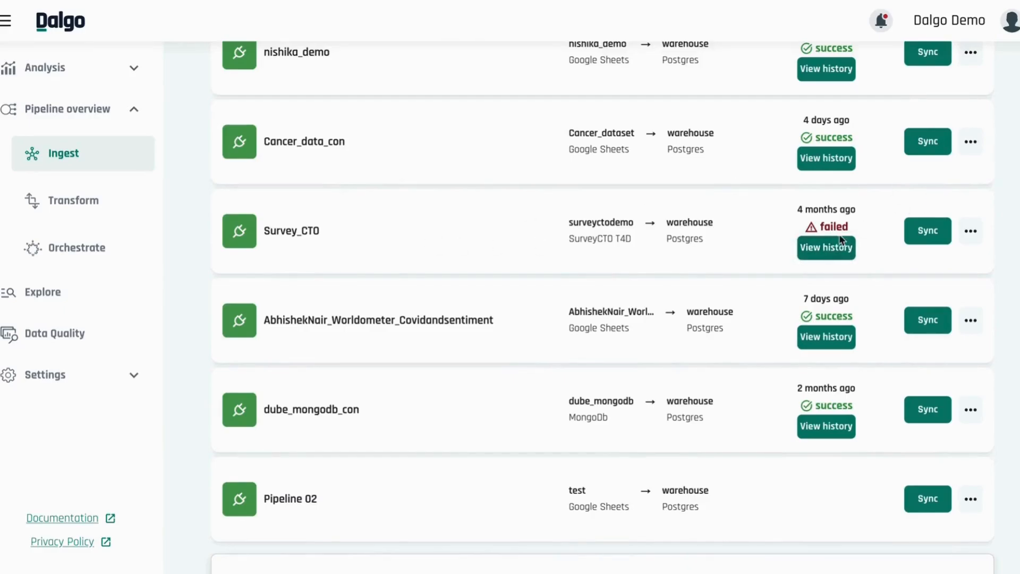
left_click(832, 249)
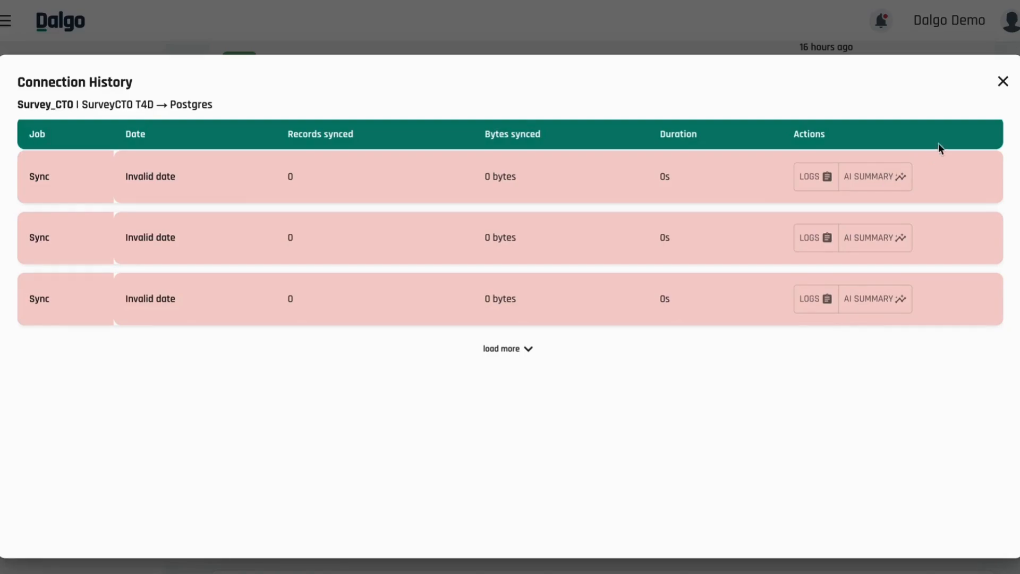
left_click(1003, 81)
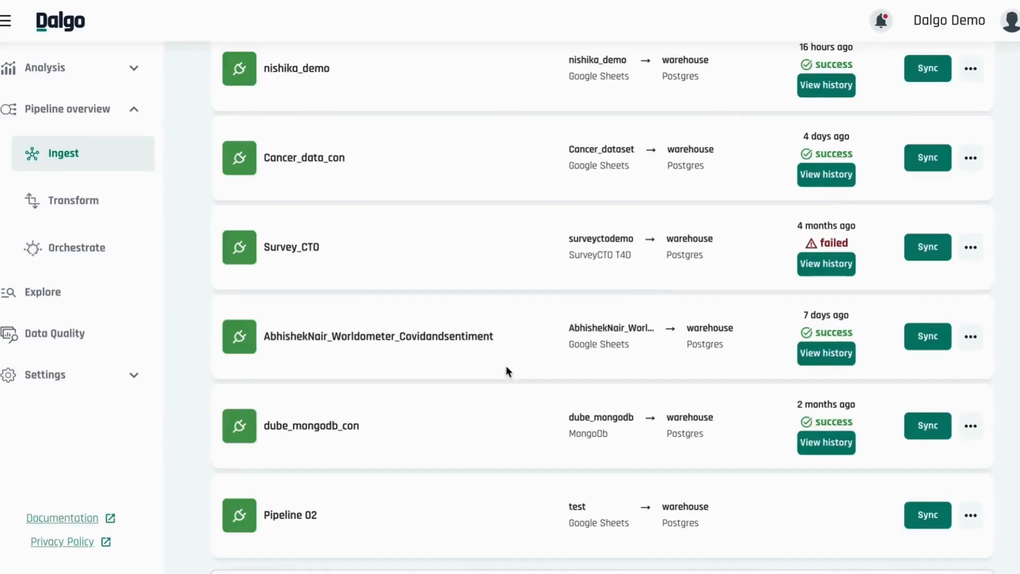
scroll(508, 371, "up", 8)
scroll(505, 366, "up", 8)
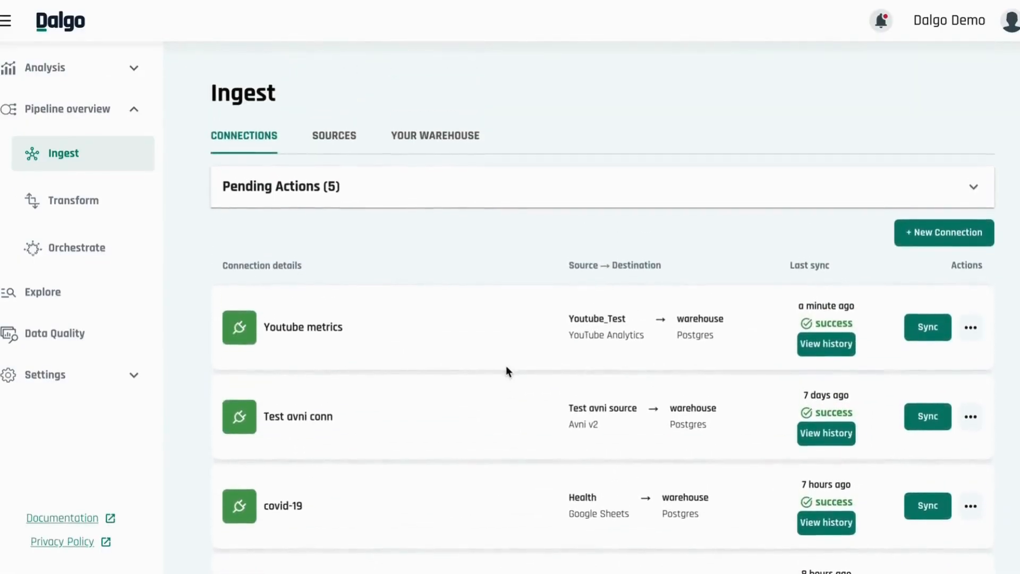